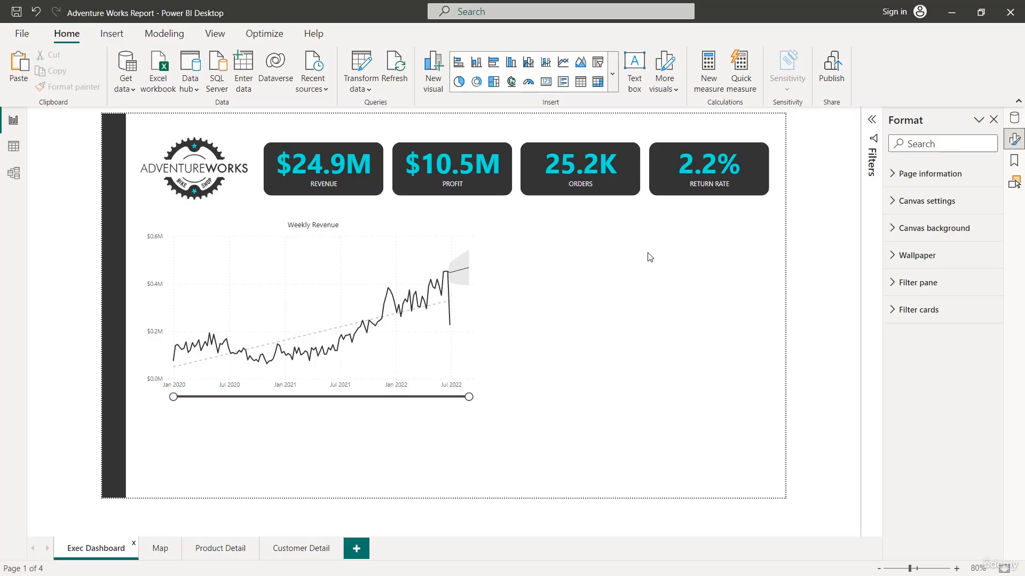
Step: Insert a KPI visual and place it in the empty area beside the Weekly Revenue chart, below the cards
left_click(112, 34)
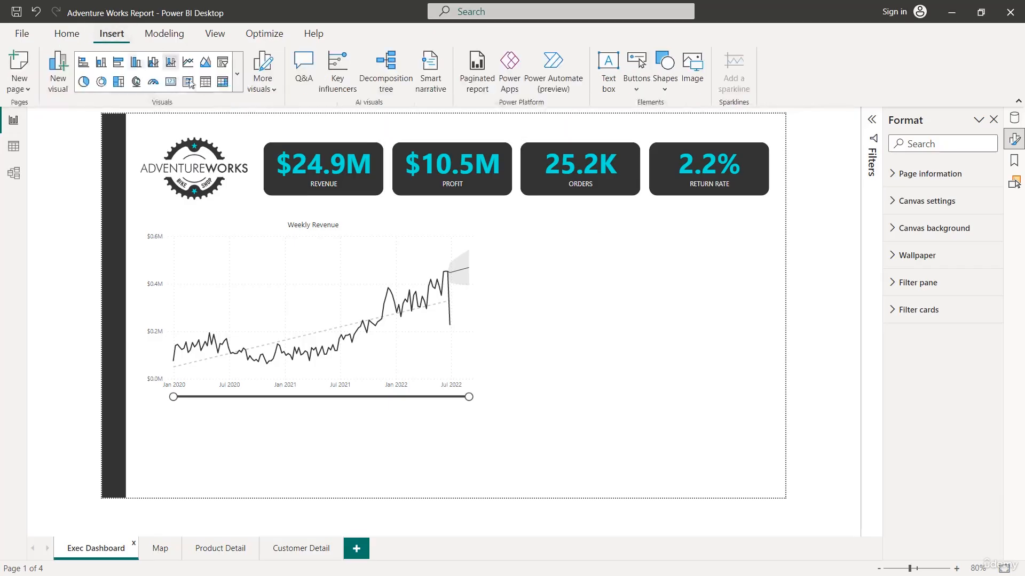
left_click(237, 75)
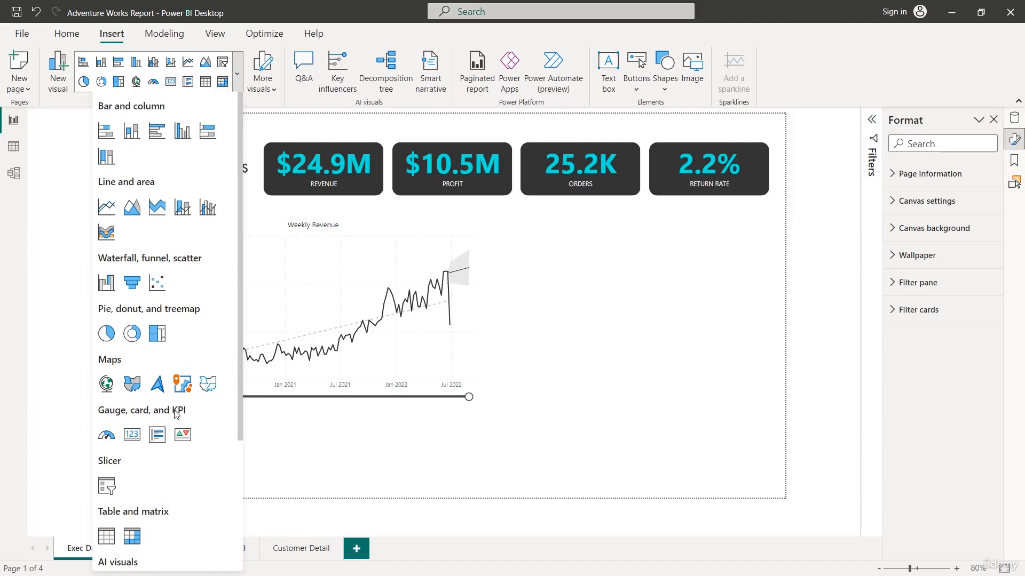
left_click(182, 437)
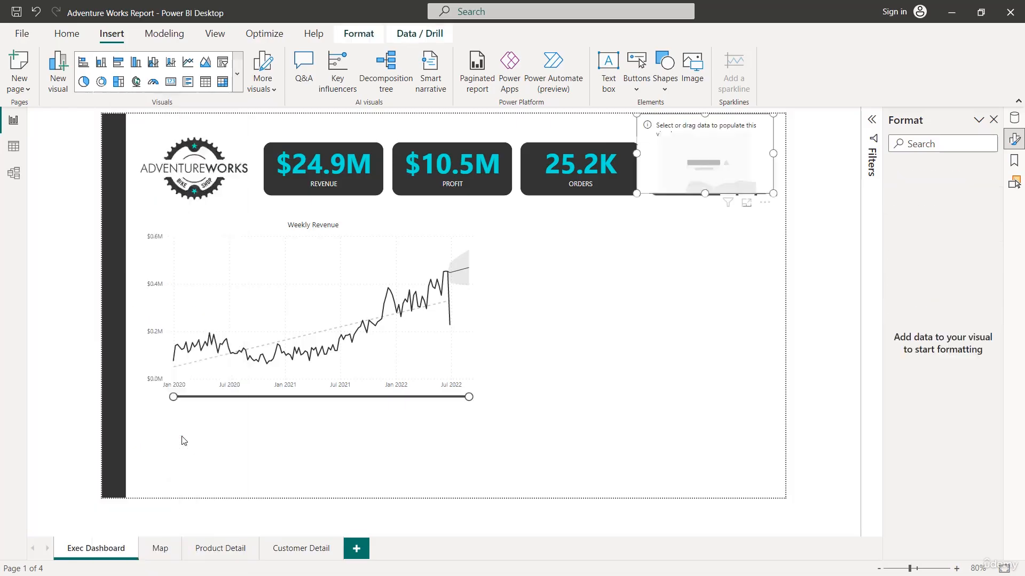
left_click_drag(704, 148, 641, 272)
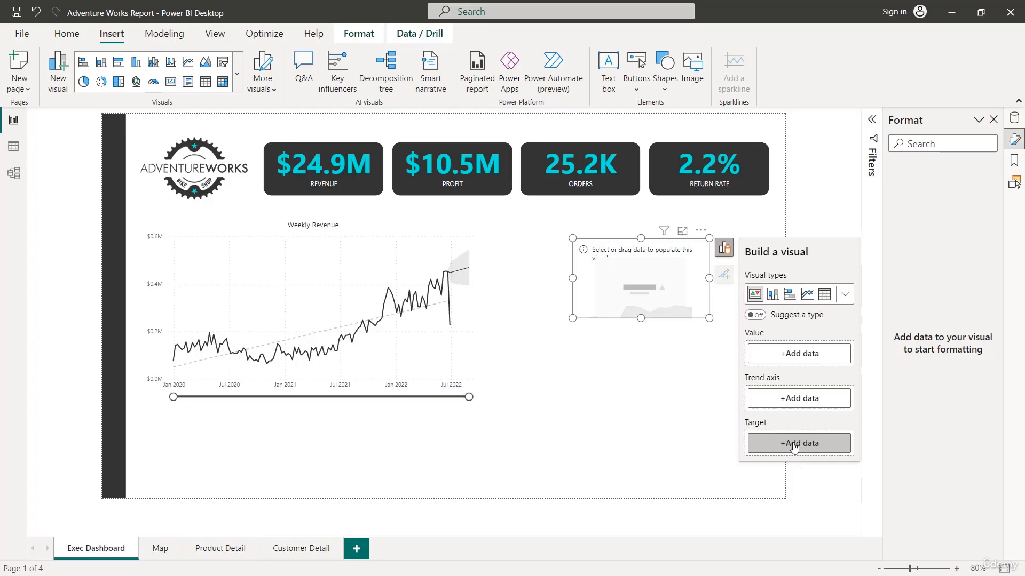
Step: Assign the Total Revenue measure as the KPI's value and enlarge the visual slightly
left_click(795, 354)
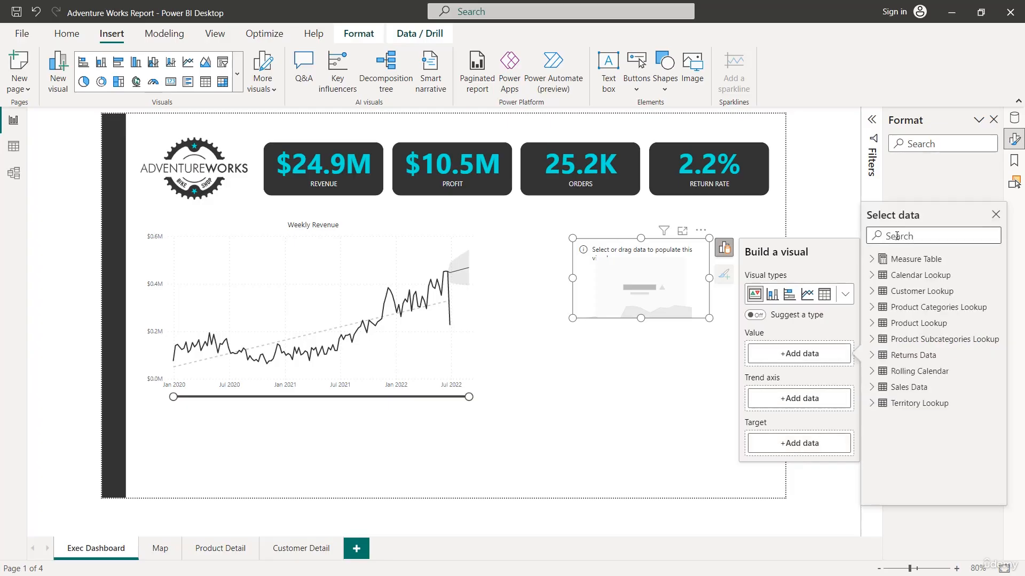
type("total reve")
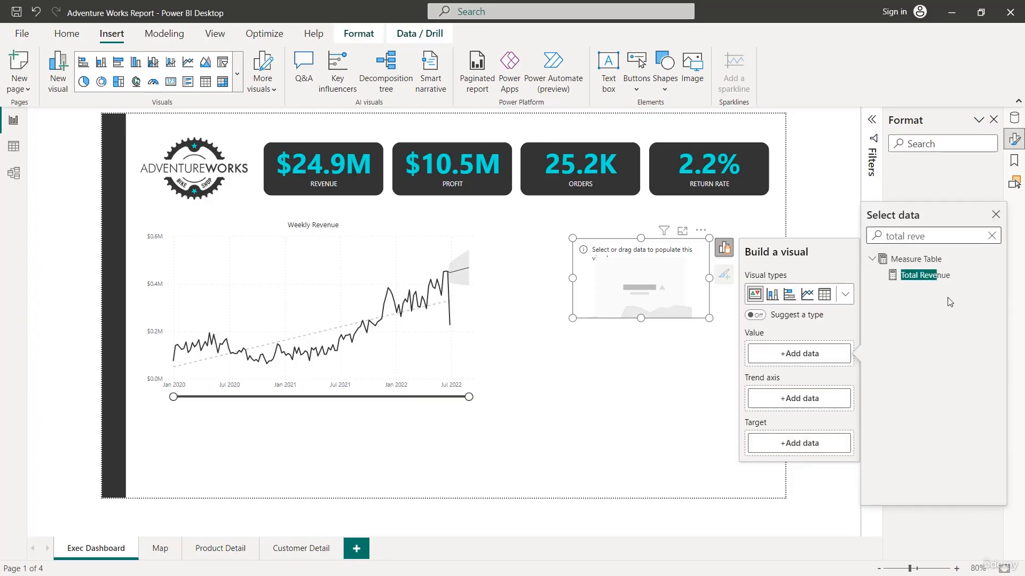
left_click(925, 275)
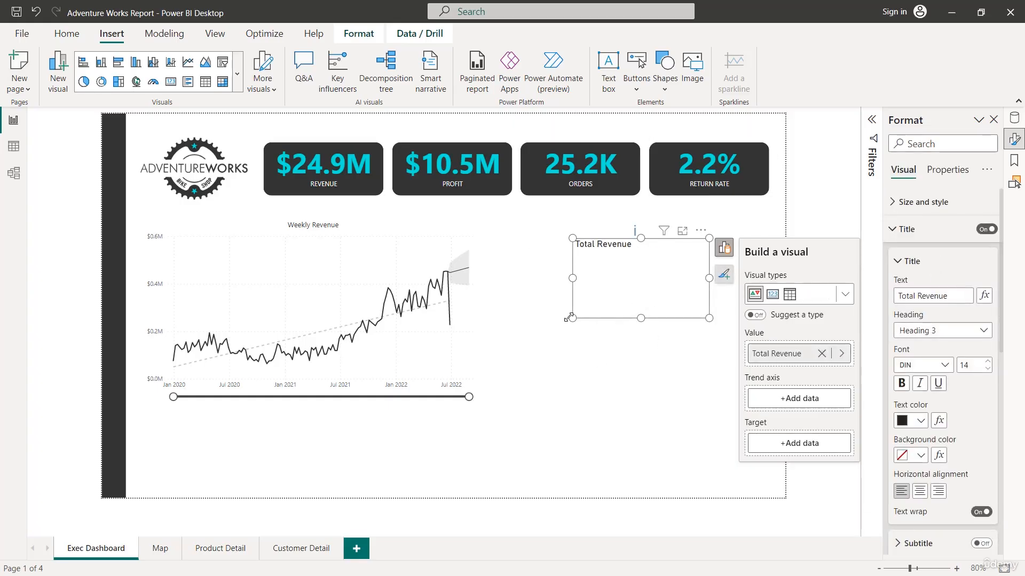
left_click_drag(572, 318, 554, 342)
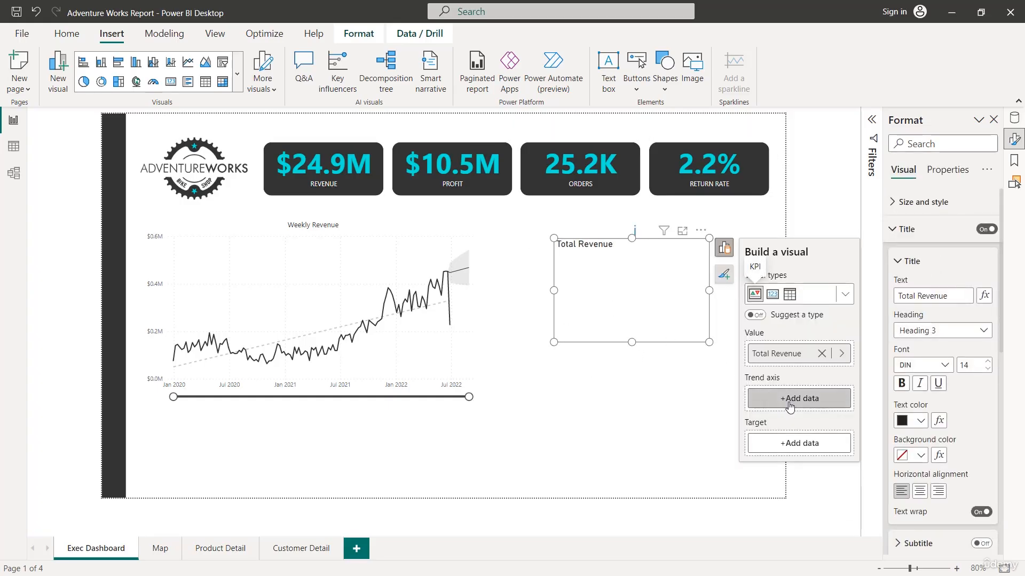
Step: Assign Start of Month from the Calendar Lookup table as the KPI's trend axis
left_click(792, 401)
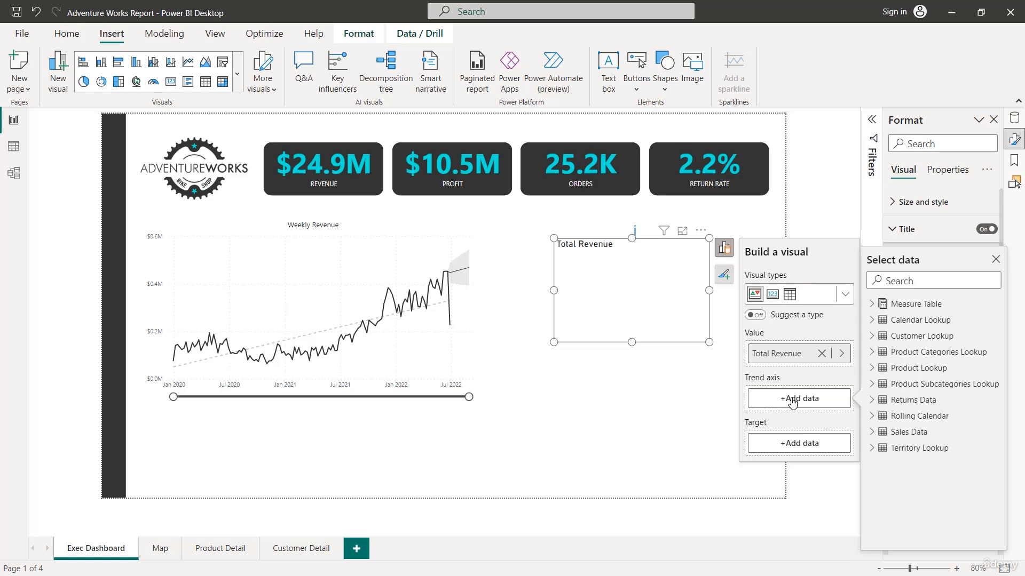
left_click(915, 281)
type("month")
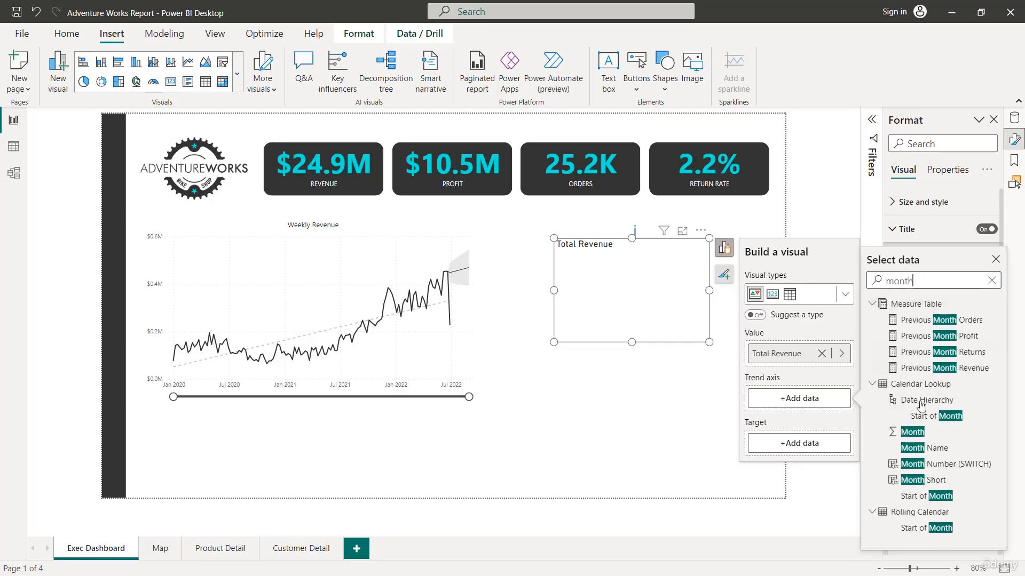
left_click(934, 498)
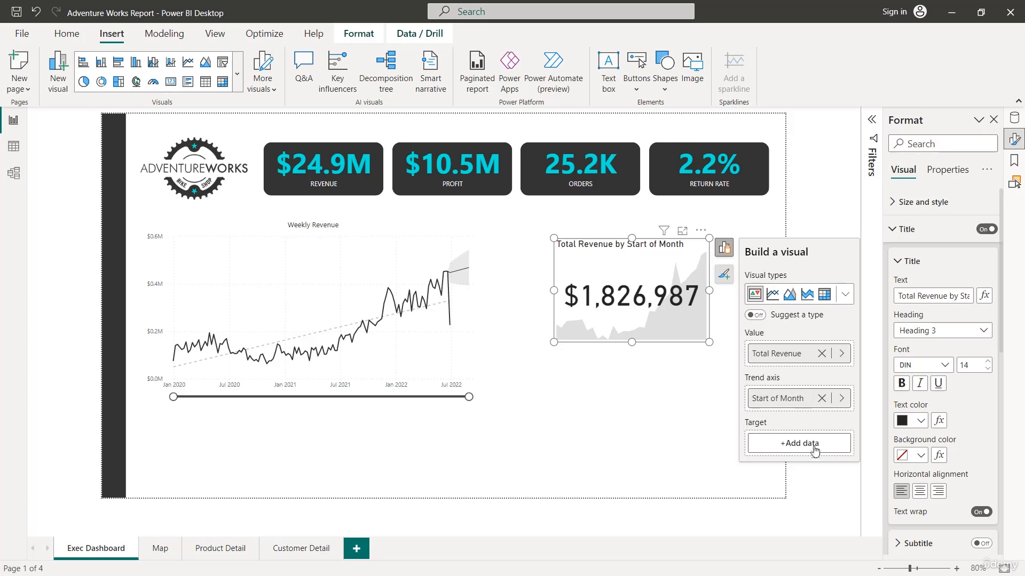
Step: Assign the Previous Month Revenue measure as the KPI's target and close the visual's build options
left_click(797, 449)
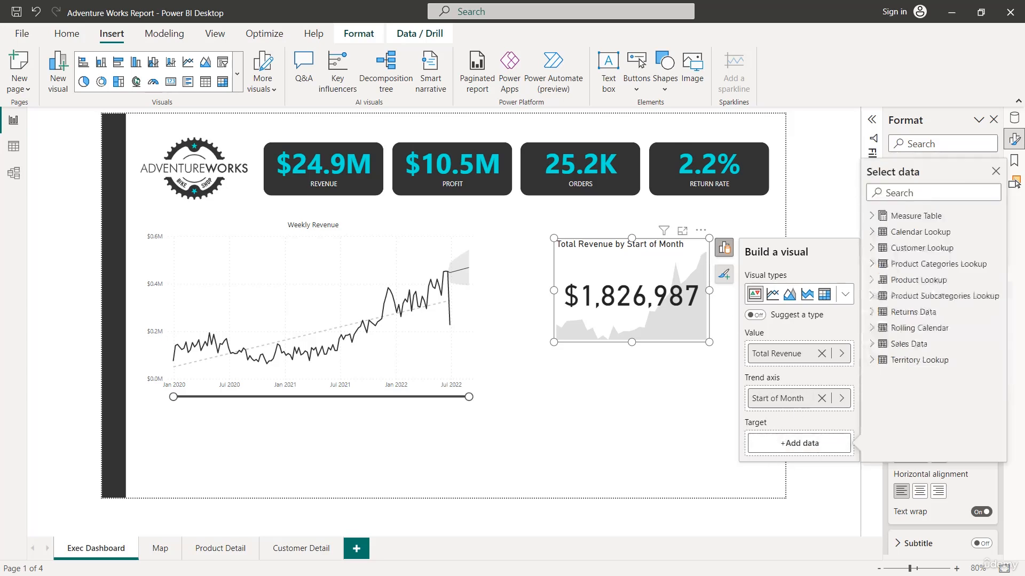
left_click(912, 194)
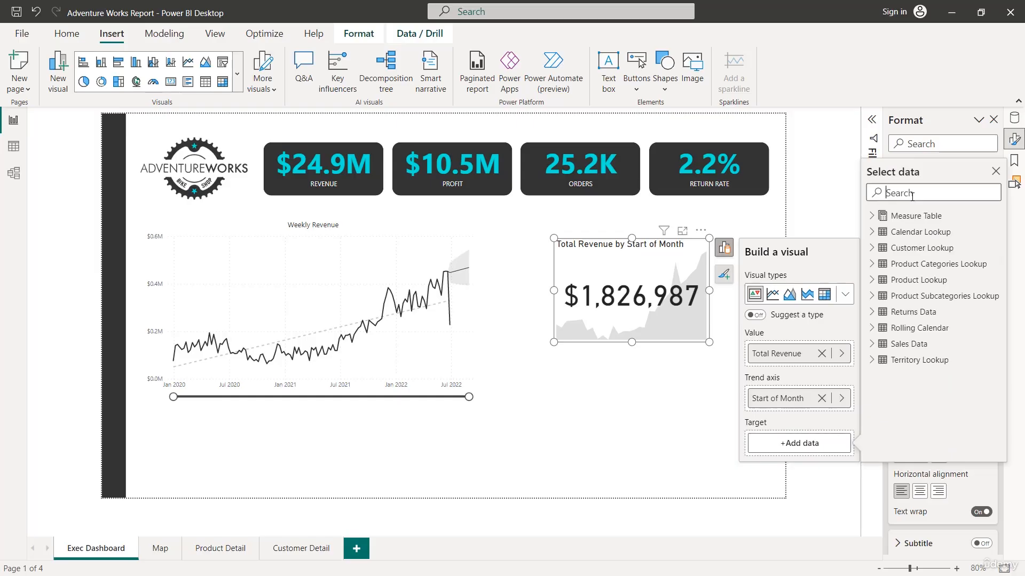
type("prev")
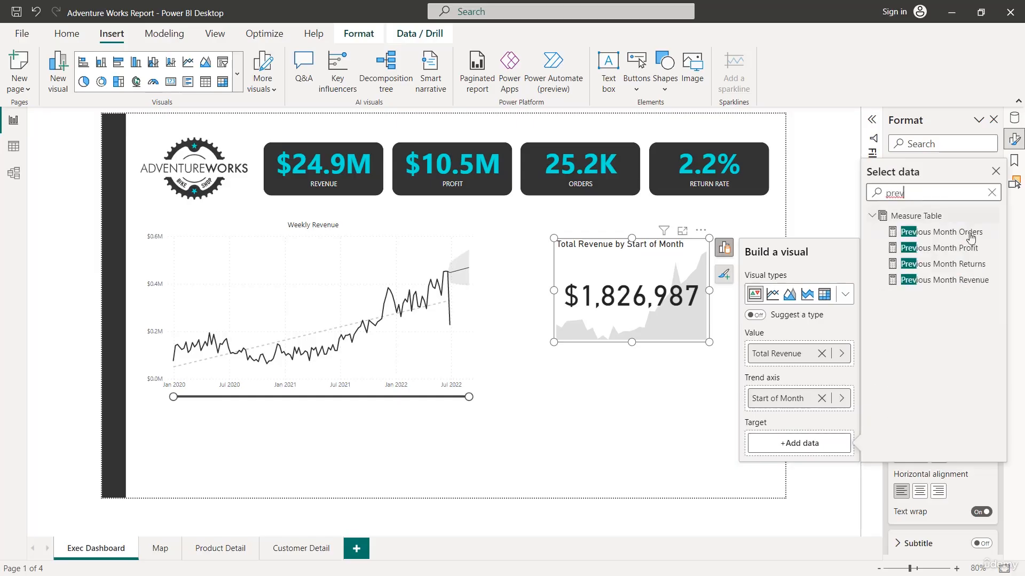
left_click(944, 289)
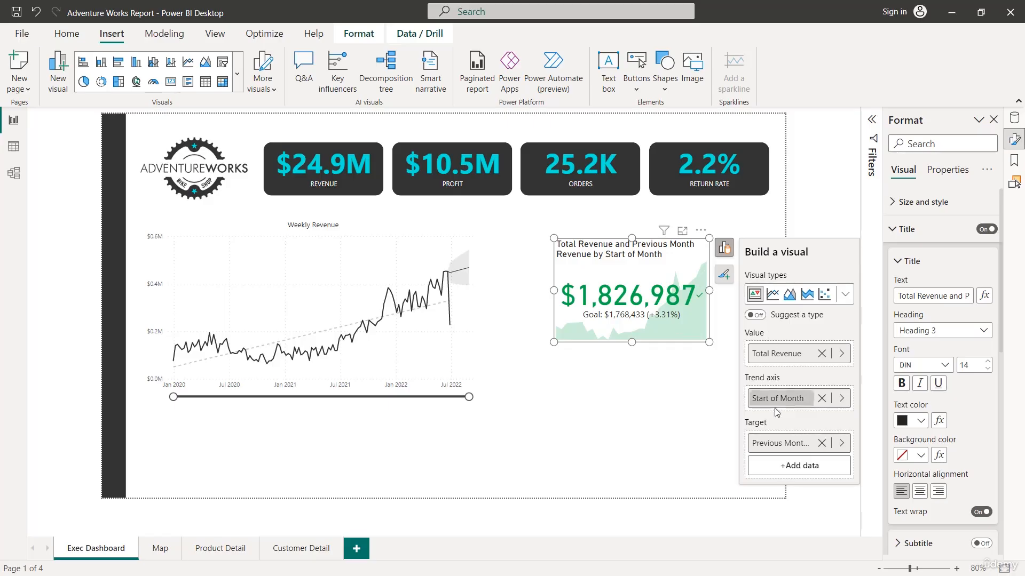
left_click(724, 248)
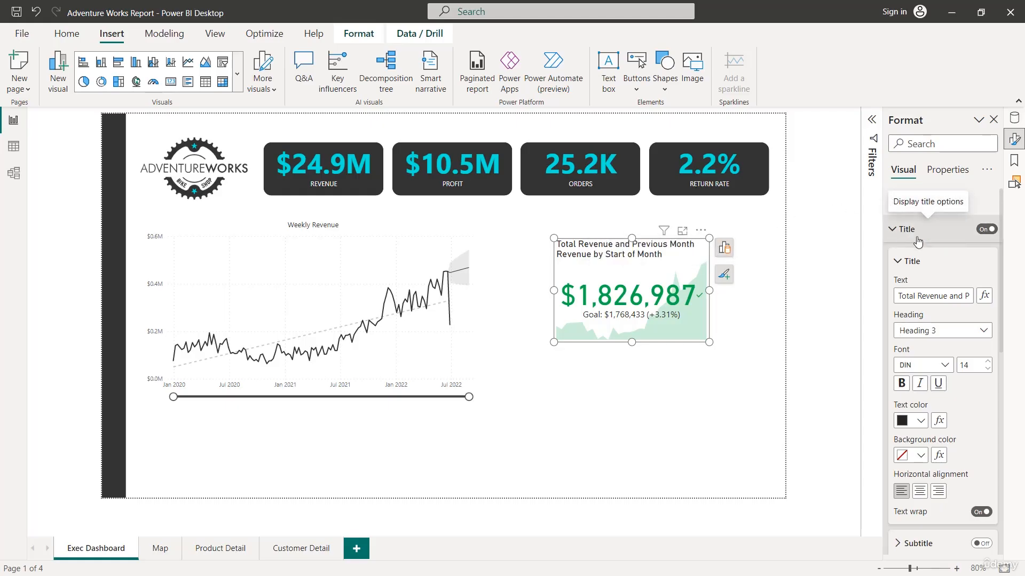
Step: Change the KPI's title text to "Monthly Revenue"
triple_click(928, 296)
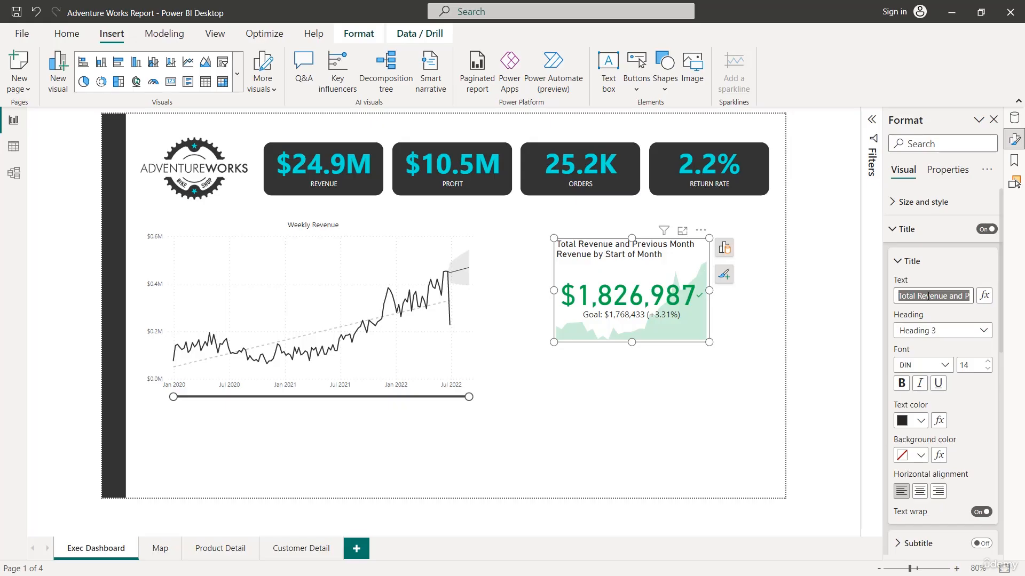
type("Monthly")
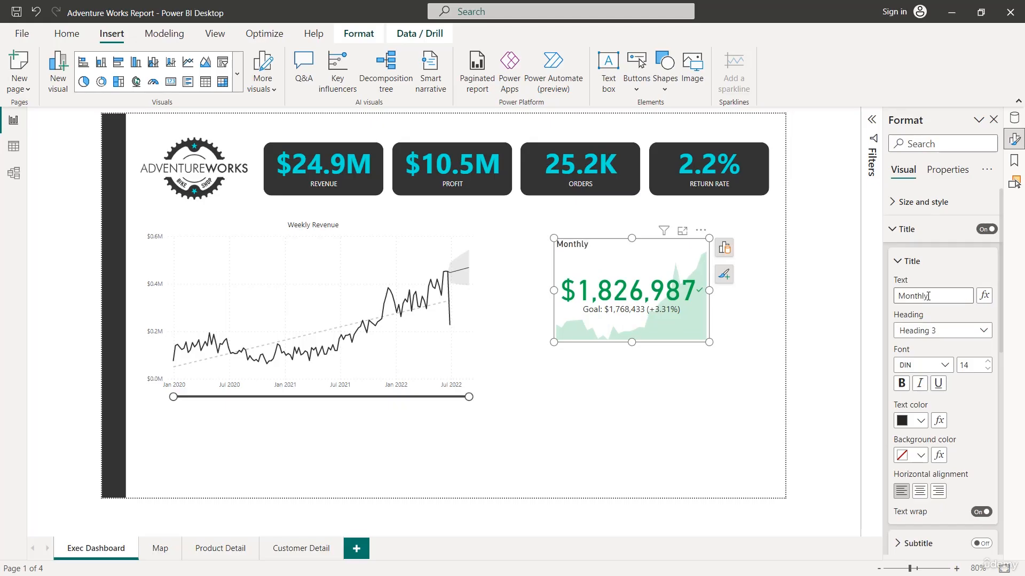
type(" Revenue")
Step: Format the KPI title in Segoe UI at size 10 with centered horizontal alignment
left_click(929, 368)
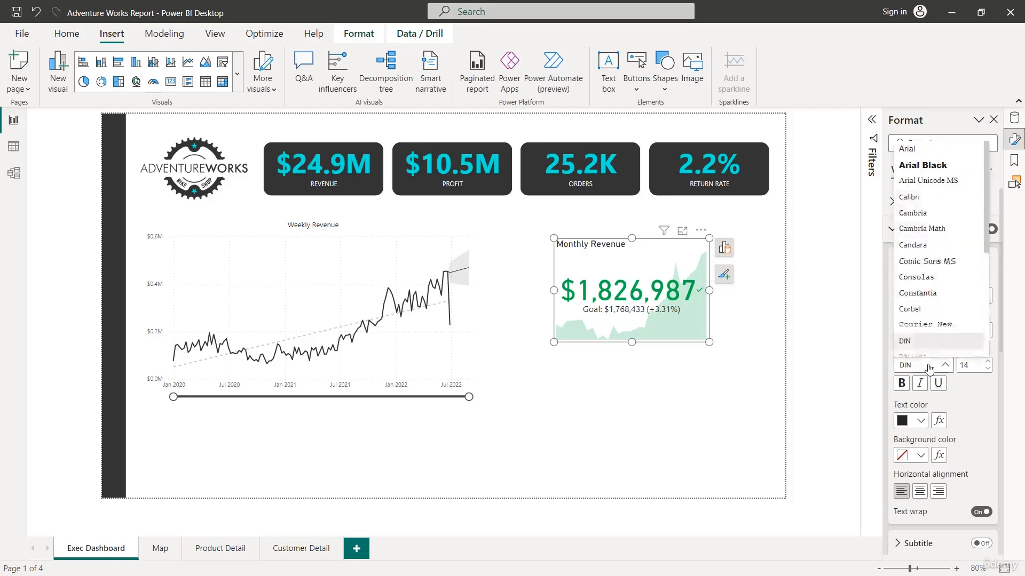
scroll(932, 288, "down", 5)
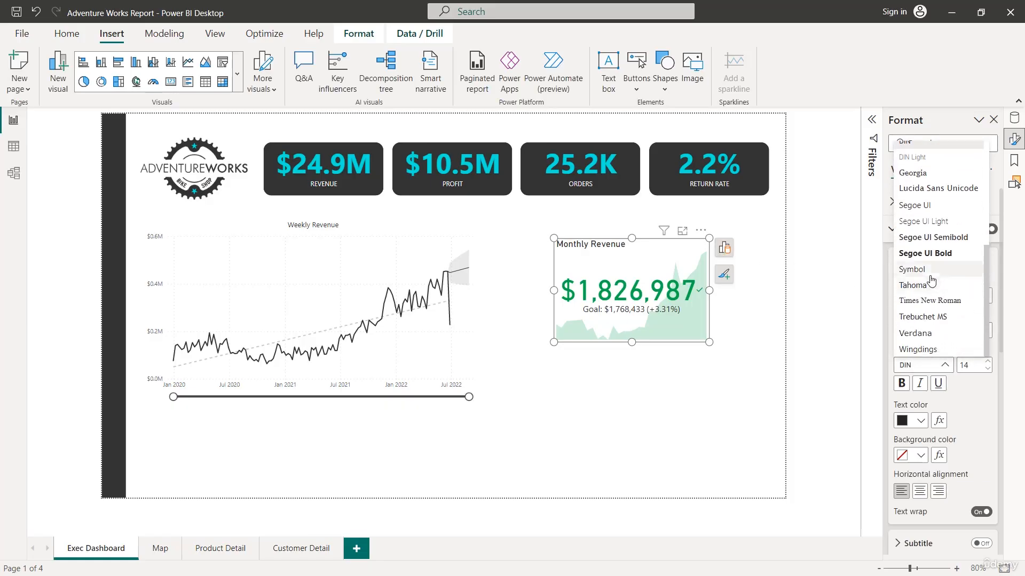
left_click(923, 206)
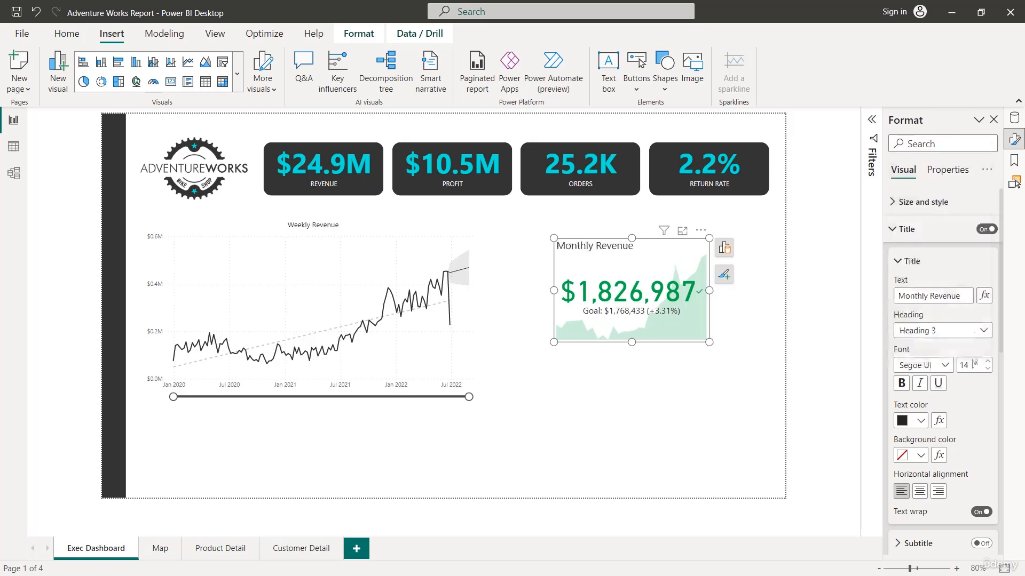
left_click(987, 368)
left_click(988, 369)
left_click(988, 370)
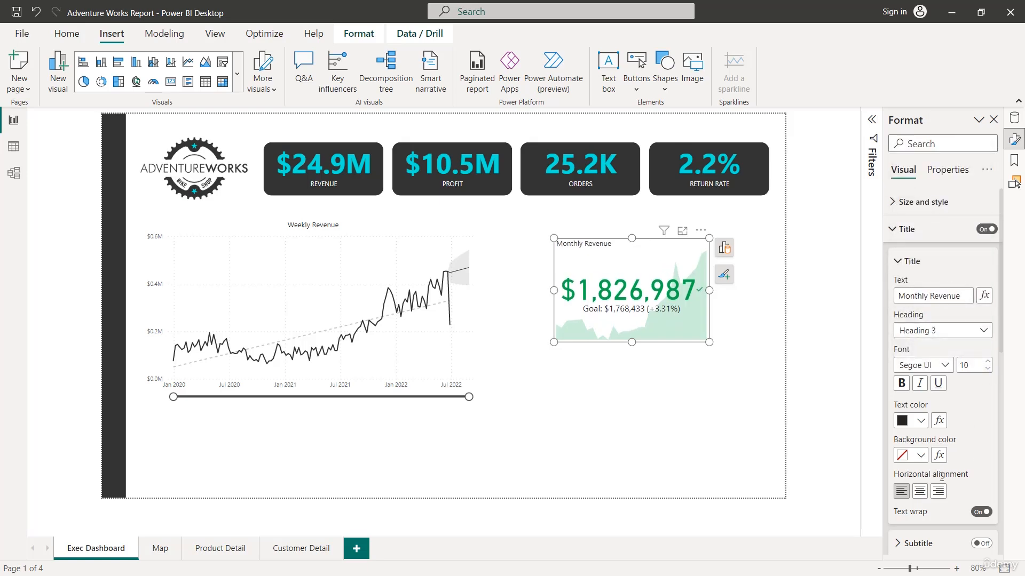
left_click(921, 488)
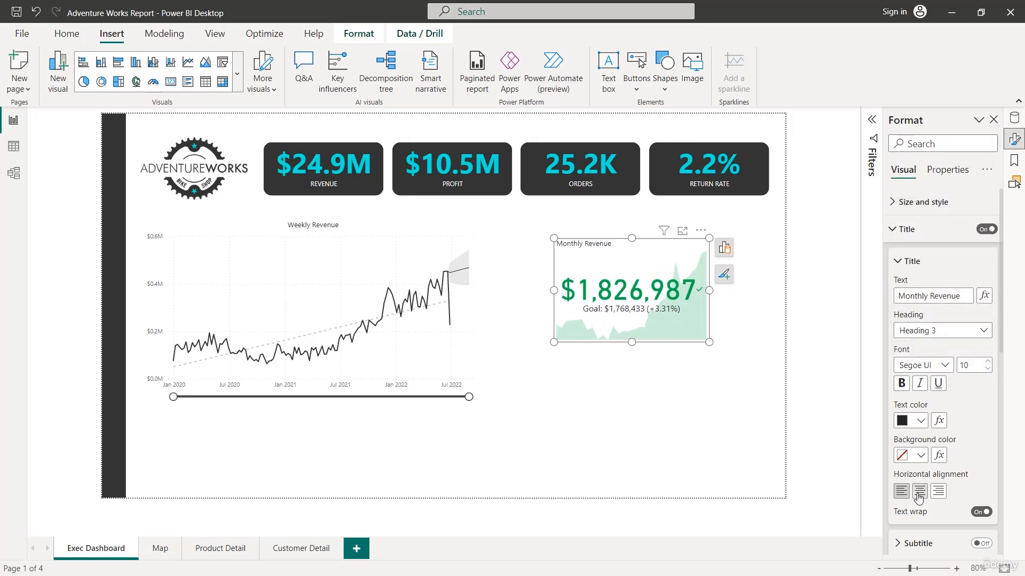
left_click(899, 230)
Step: Set the KPI's callout value font to Segoe UI Bold at size 30
left_click(895, 259)
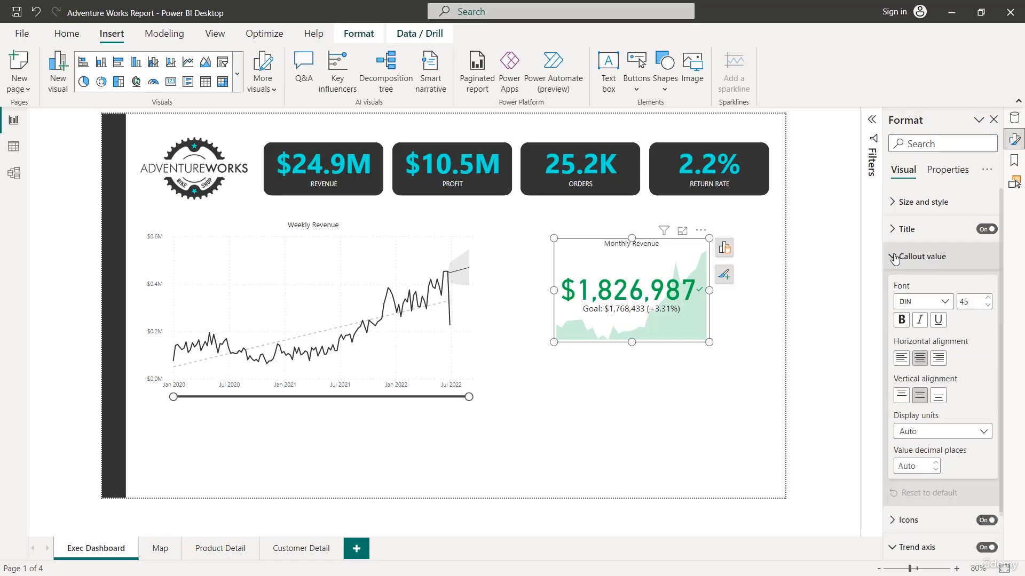
left_click(937, 302)
scroll(919, 374, "down", 5)
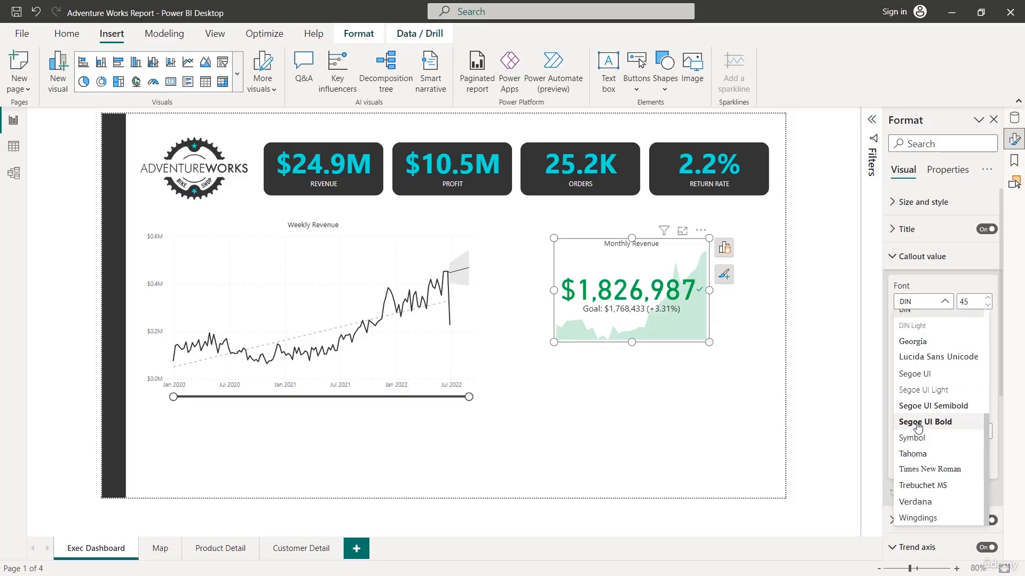
left_click(917, 423)
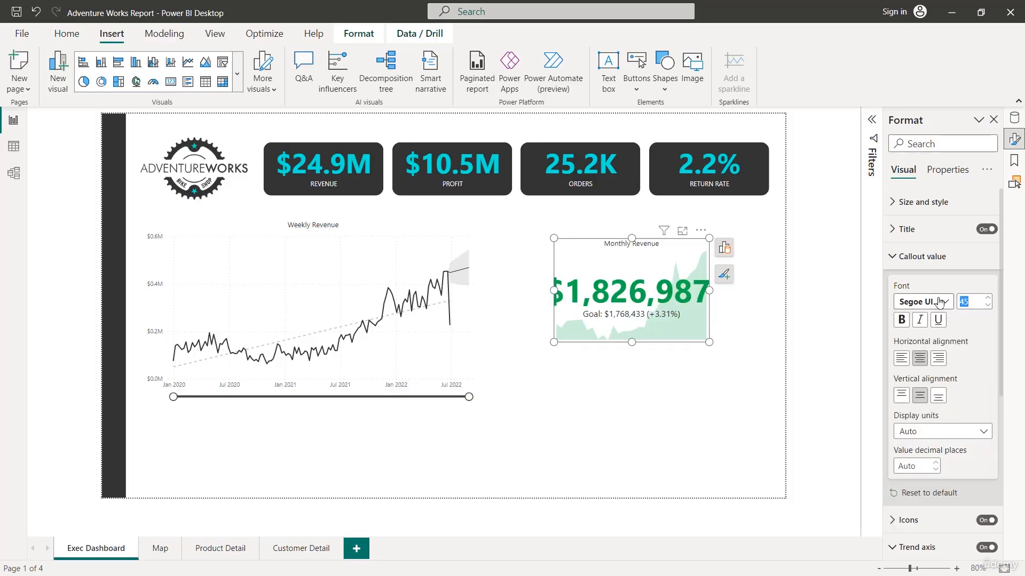
type("30")
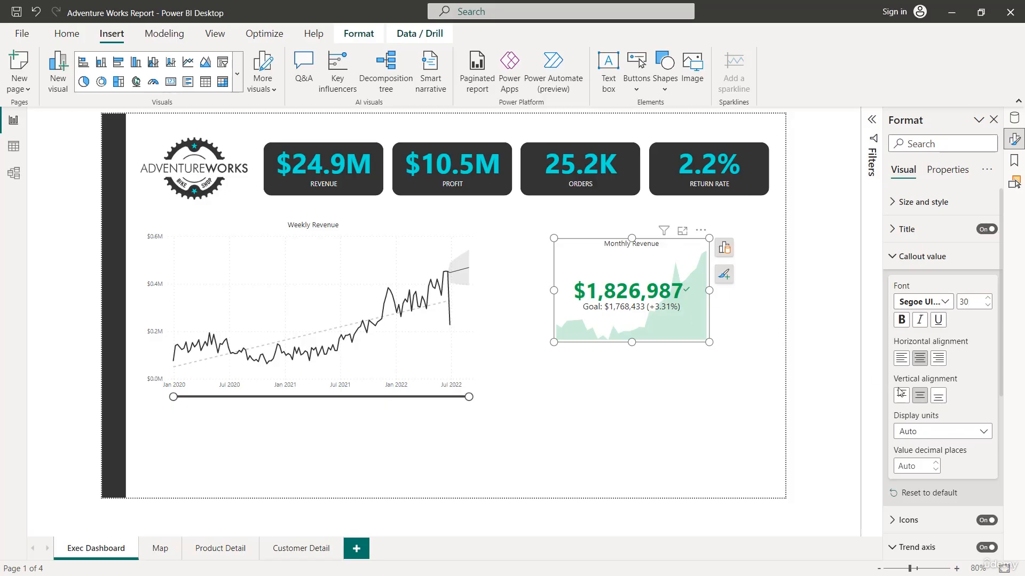
Step: Set the callout value's display units to Millions and collapse its settings
left_click(943, 437)
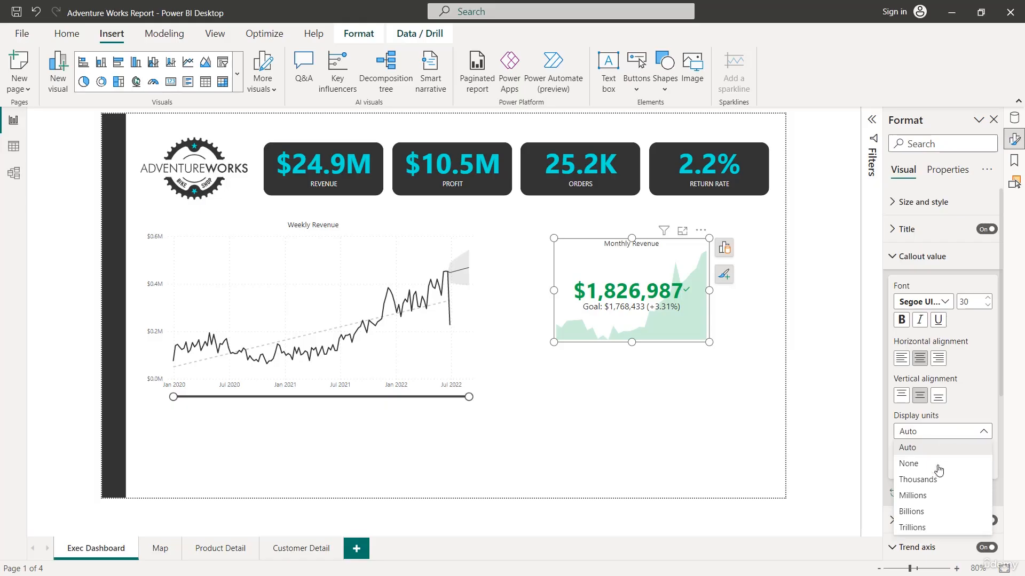
left_click(931, 495)
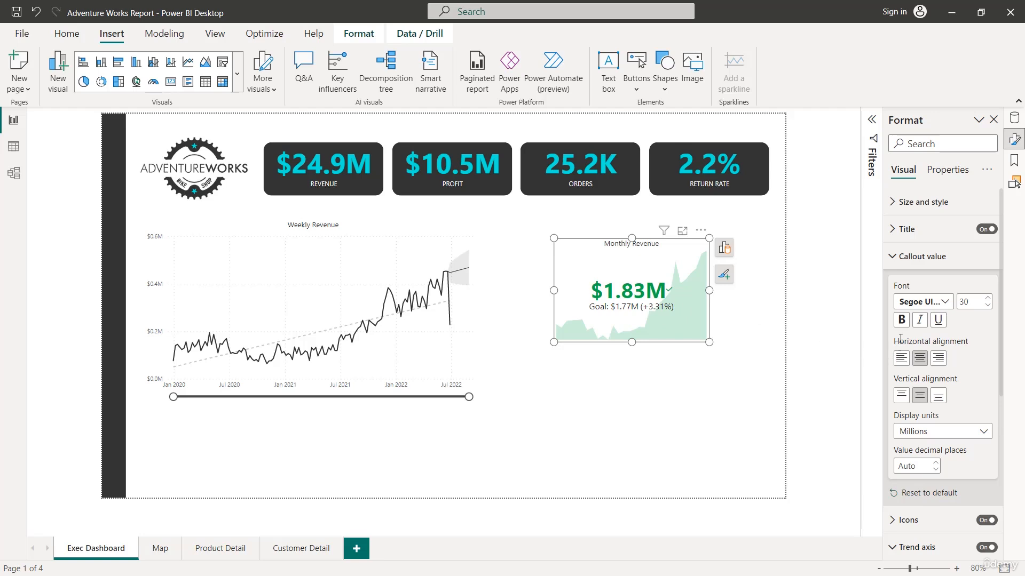
left_click(896, 260)
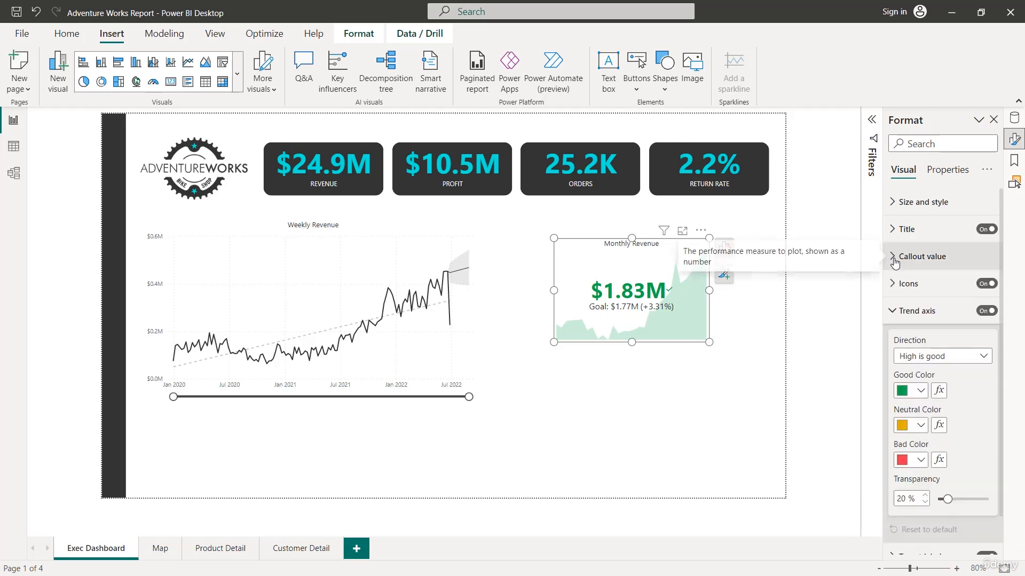
Step: Switch the KPI's icons off and back on to compare the visual with and without them
left_click(990, 287)
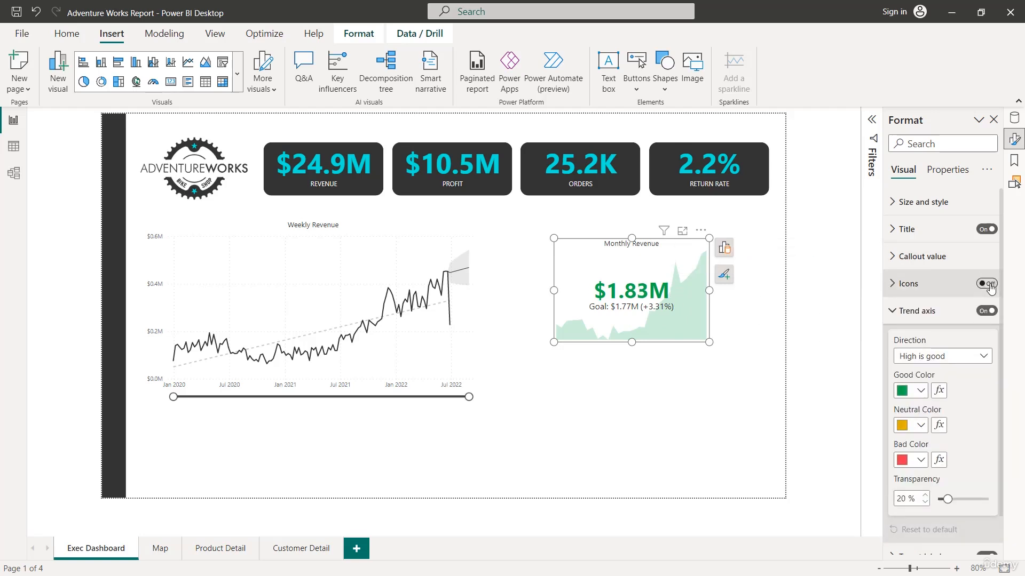
left_click(891, 286)
left_click(891, 285)
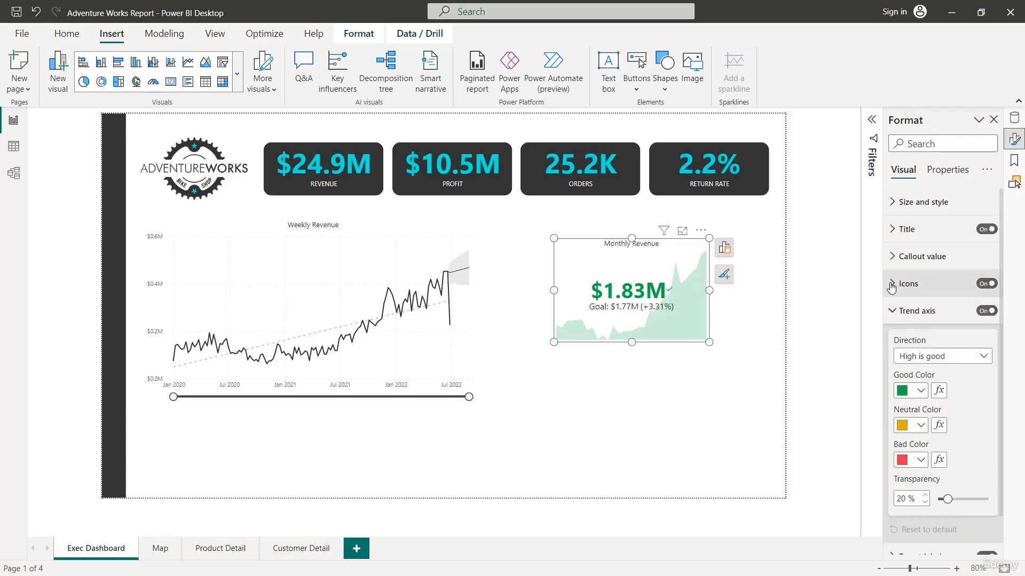
Step: Examine the direction choices for the KPI's trend axis, keeping High is good
scroll(937, 338, "down", 1)
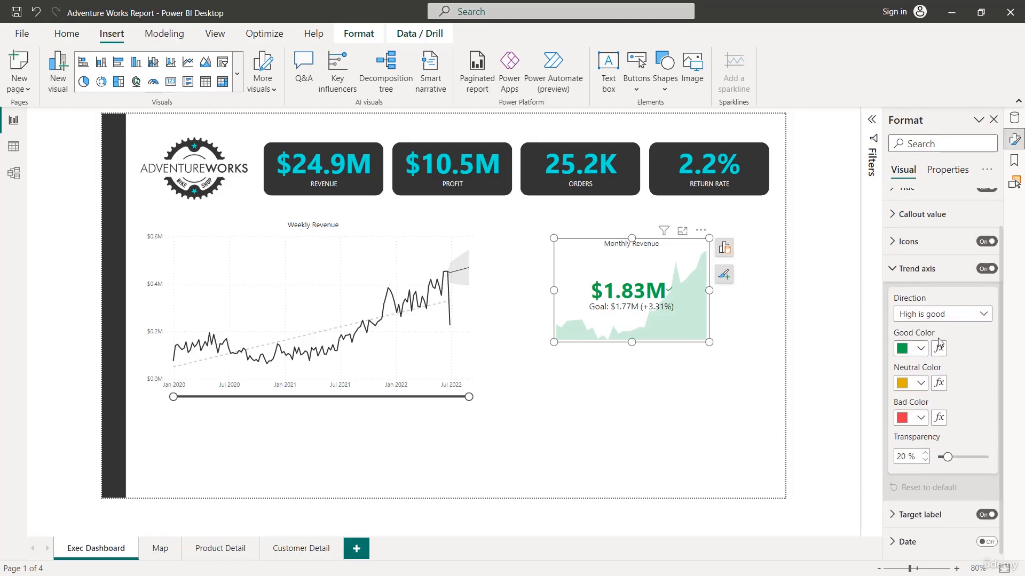
left_click(967, 315)
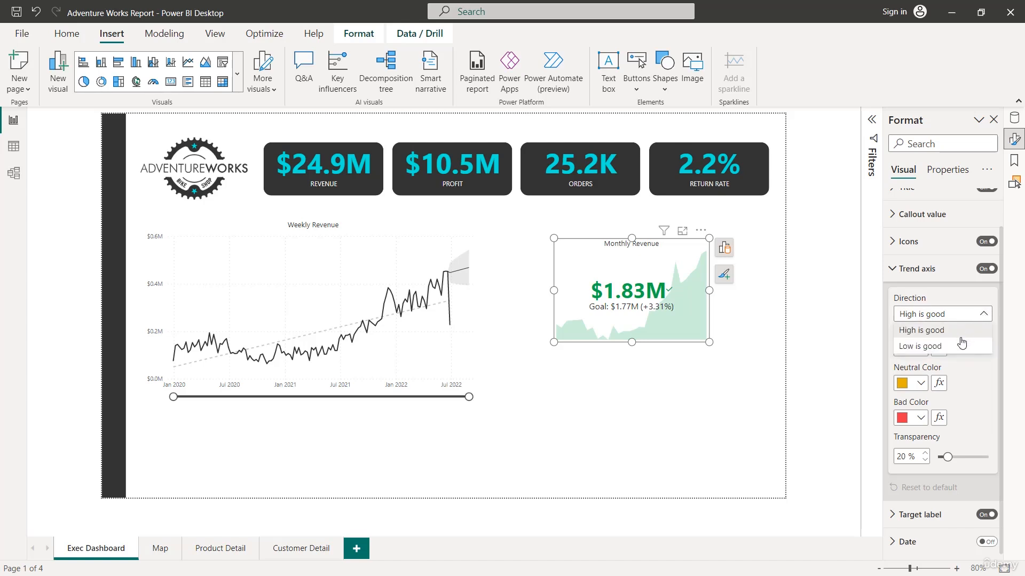
left_click(987, 315)
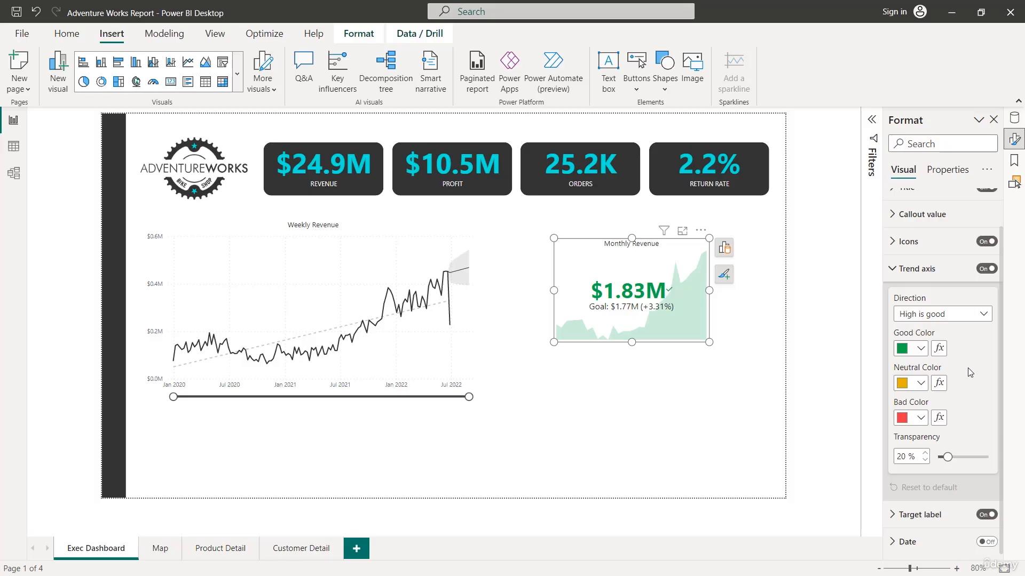
Step: Set the KPI trend axis's good and neutral colors to the dark gray theme shade
left_click(920, 351)
left_click(843, 213)
left_click(920, 384)
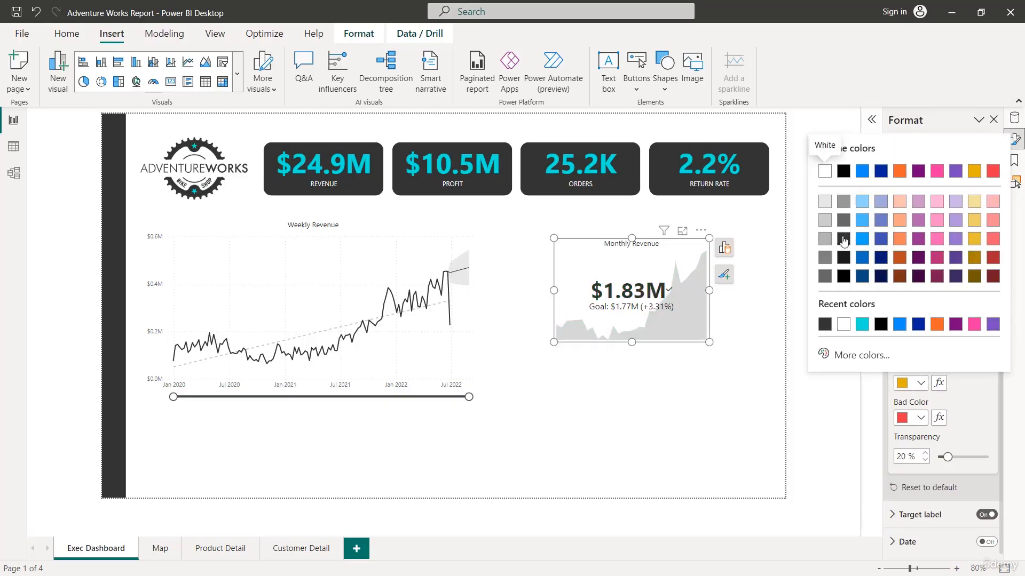
left_click(843, 241)
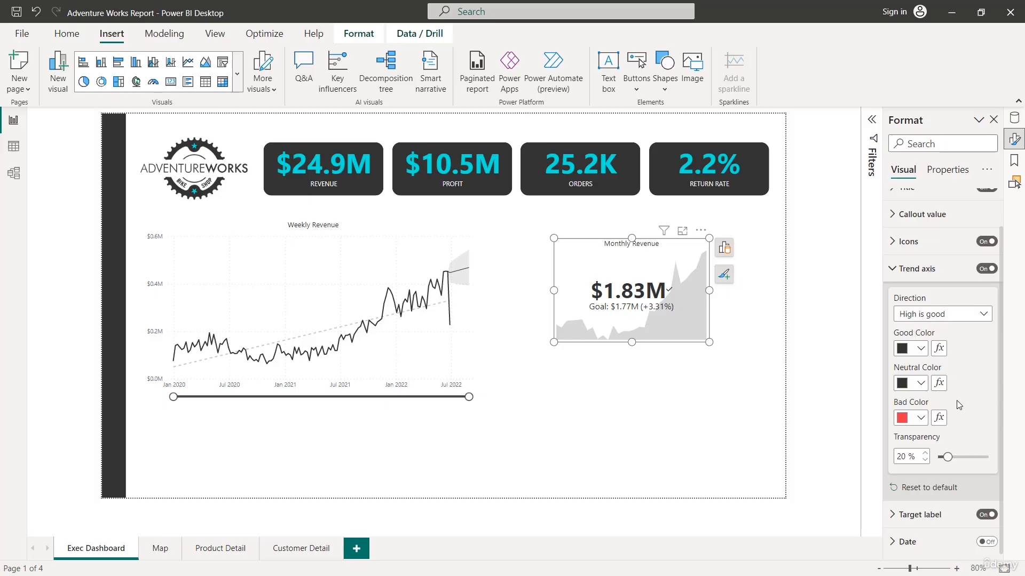
Step: Set the trend axis transparency to 10% and collapse its settings
left_click(925, 458)
left_click(925, 460)
left_click(925, 460)
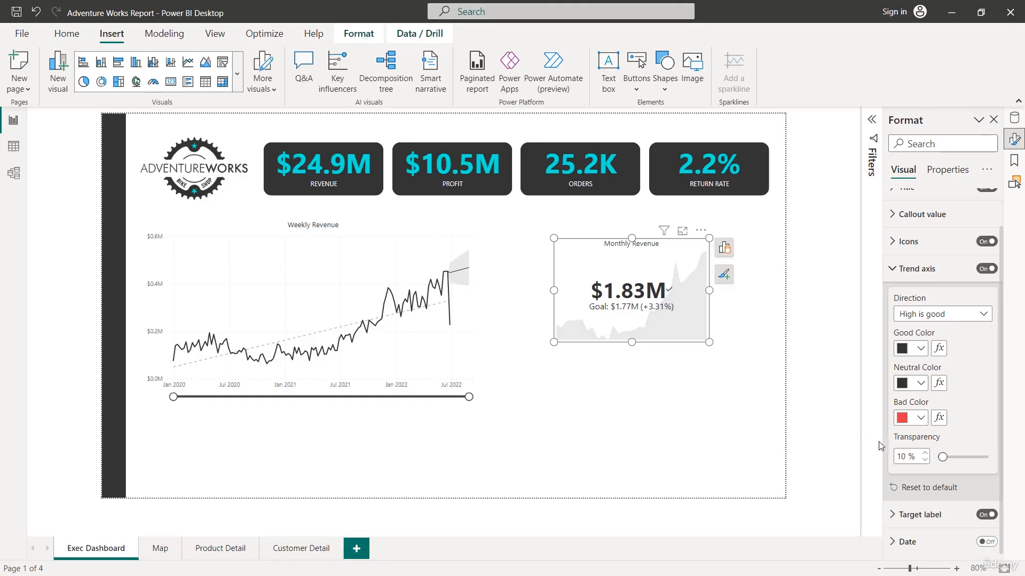
left_click(906, 273)
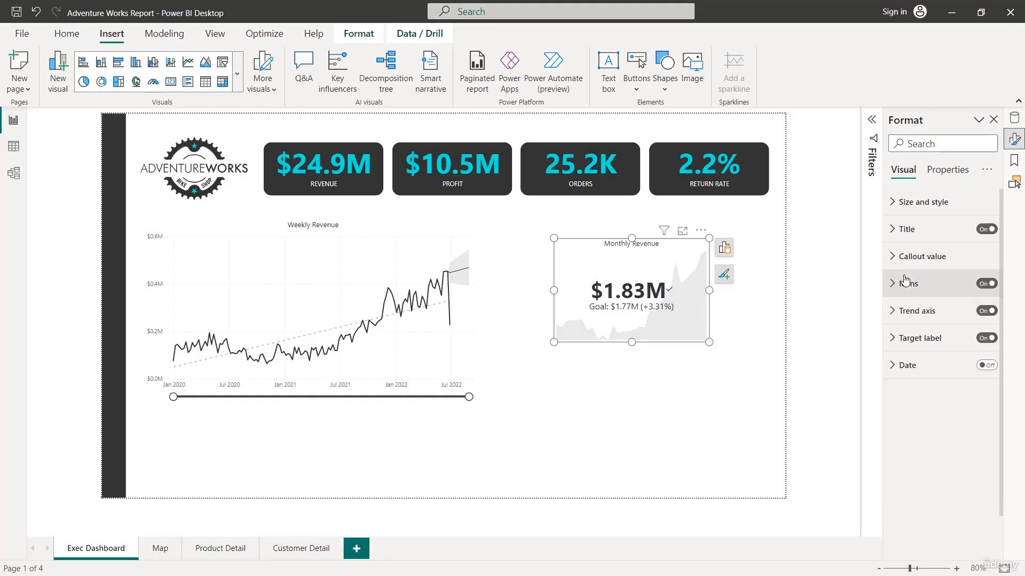
Step: Set the KPI target label's font size to 9 and its label text to Prev Month
left_click(922, 340)
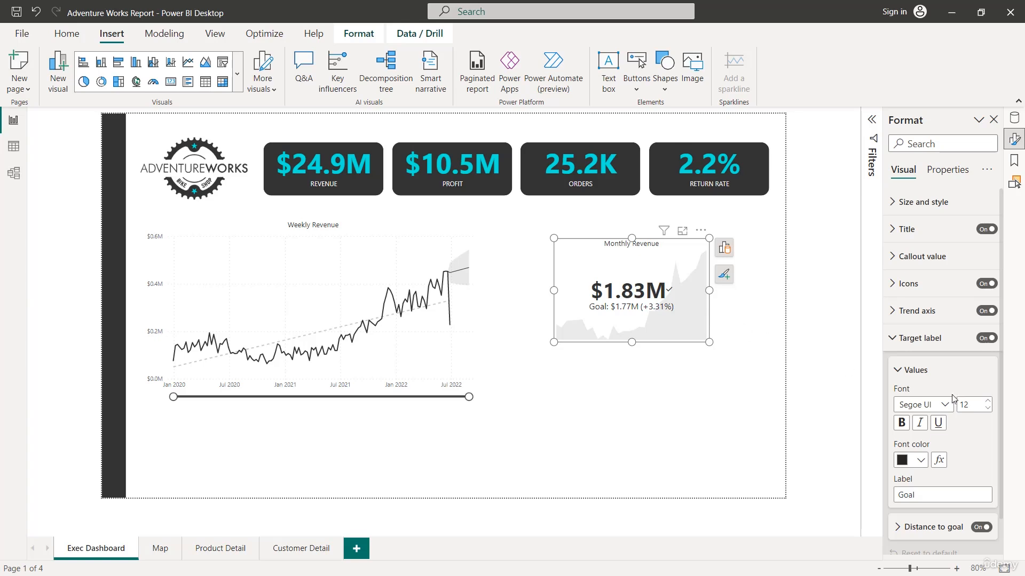
left_click(988, 408)
left_click(987, 409)
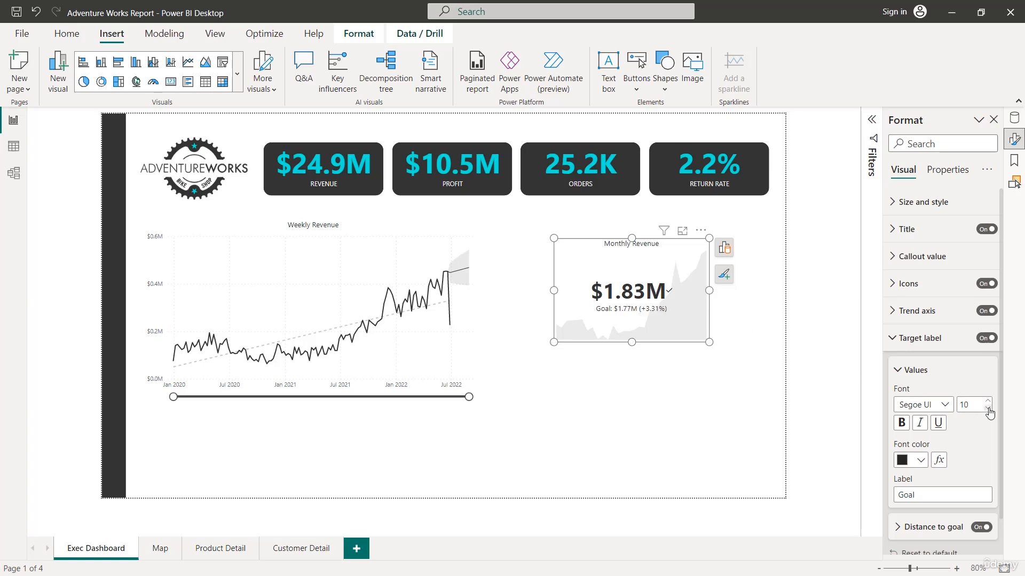
left_click(988, 408)
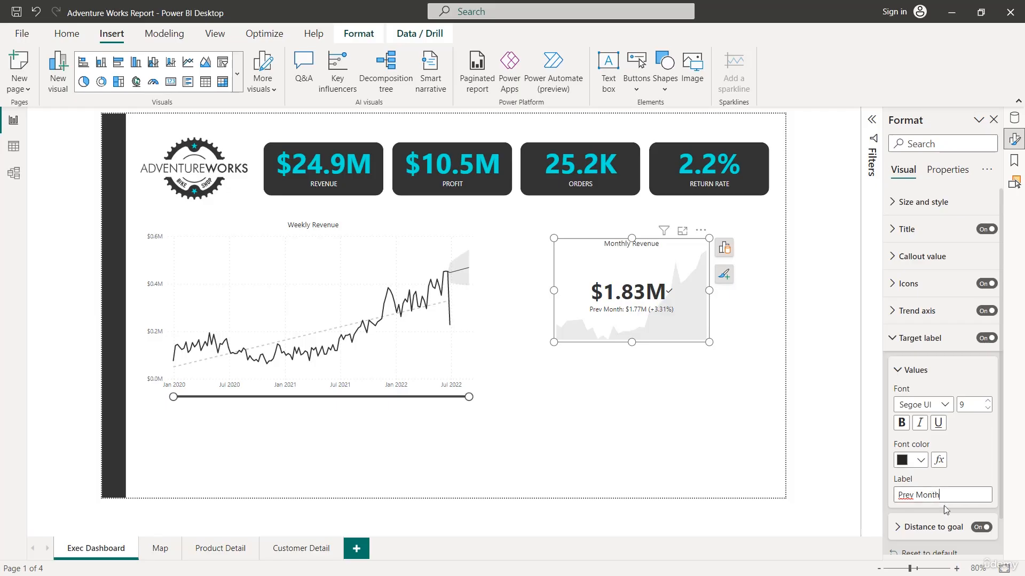
Step: Switch the distance to goal off and back on to compare the target label with and without it
left_click(980, 529)
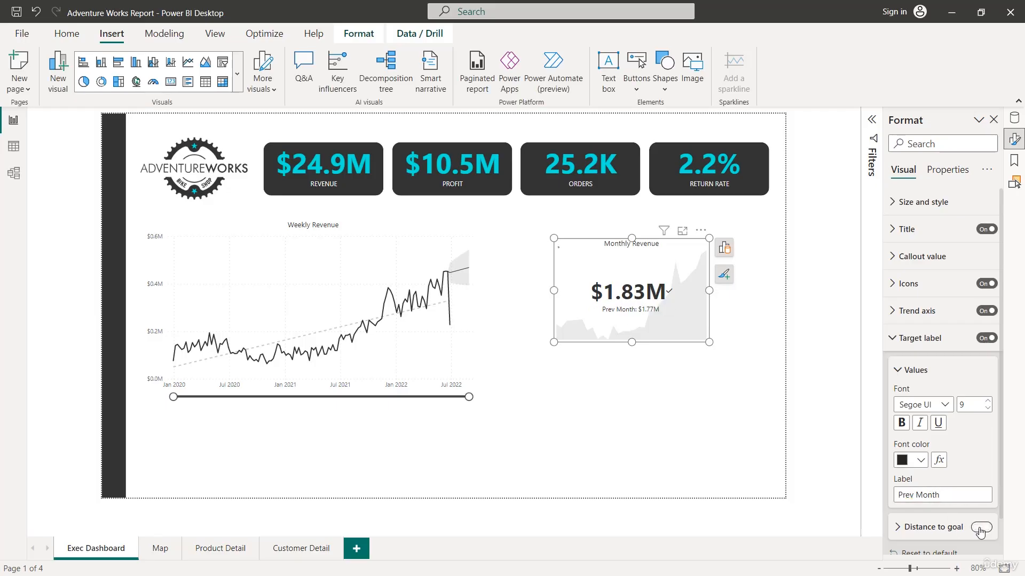
left_click(980, 528)
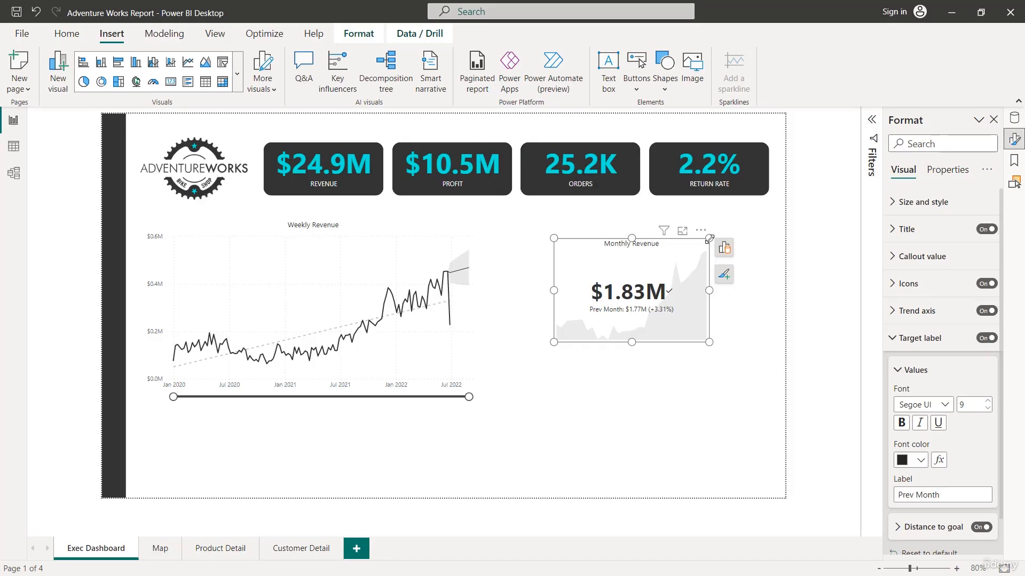
Step: Resize the Monthly Revenue KPI to 175 wide and about 133 high, and place it below the Weekly Revenue chart at about horizontal 126, vertical 555
left_click(914, 207)
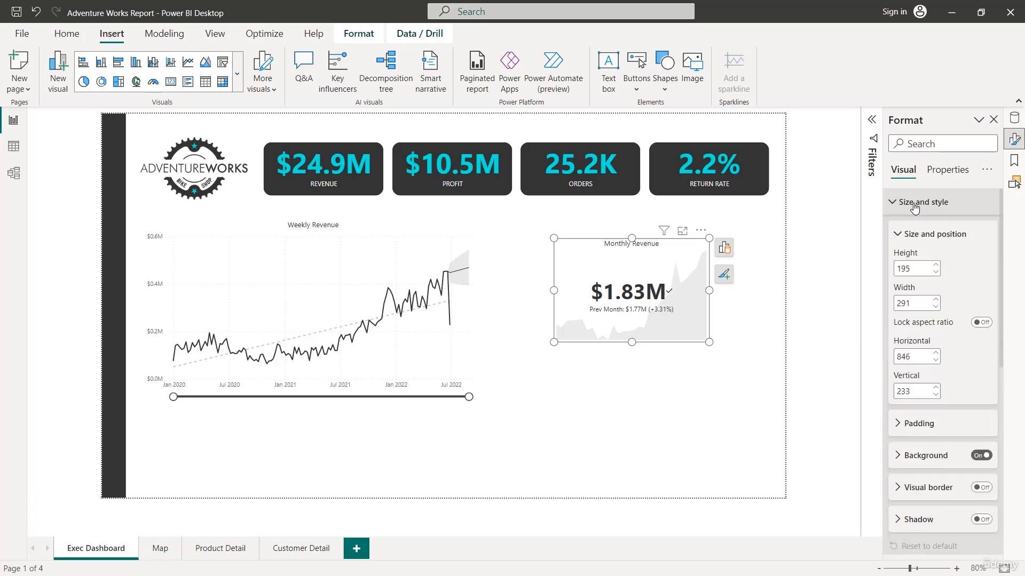
left_click_drag(917, 303, 853, 309)
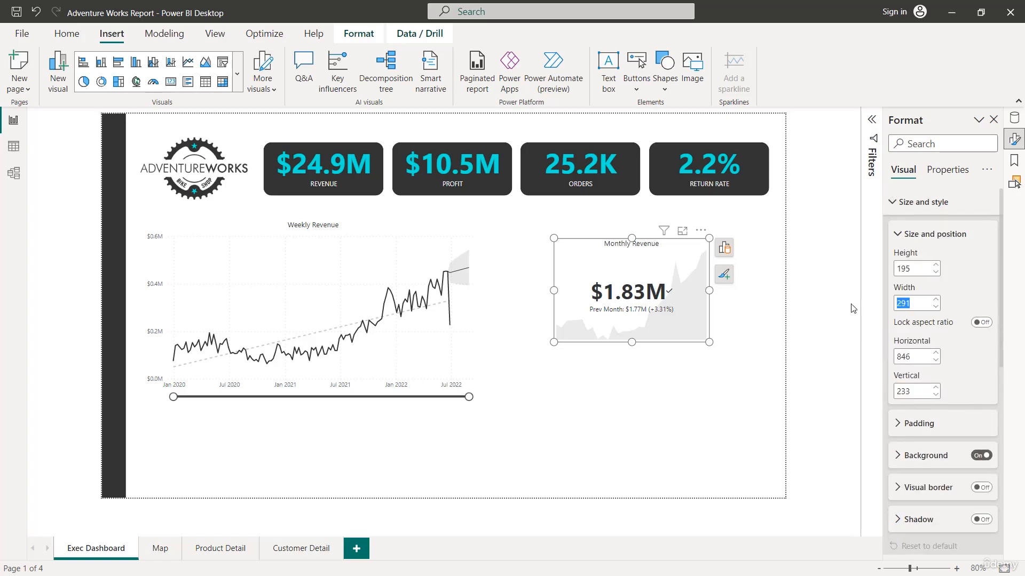
type("175")
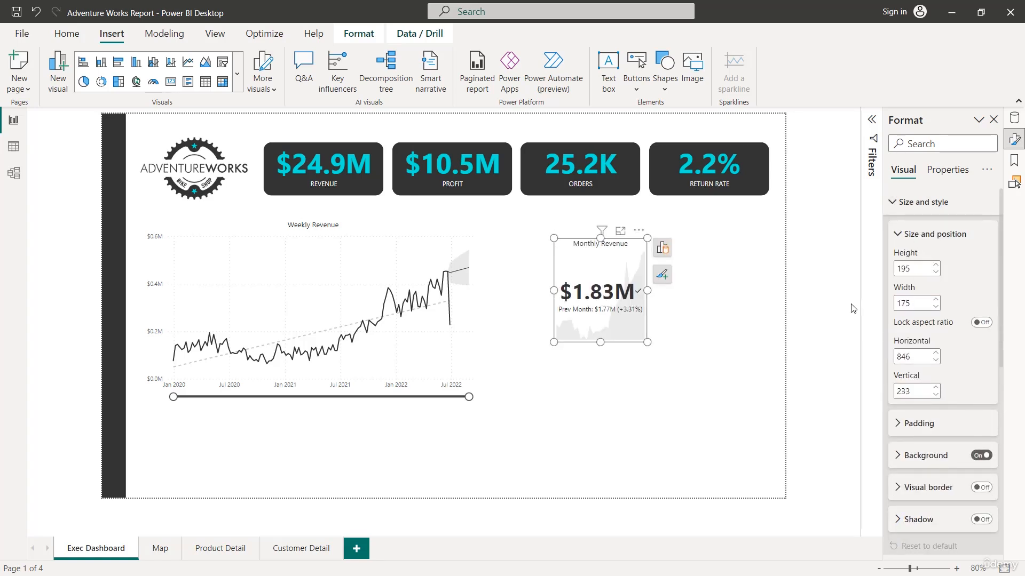
left_click_drag(600, 238, 234, 427)
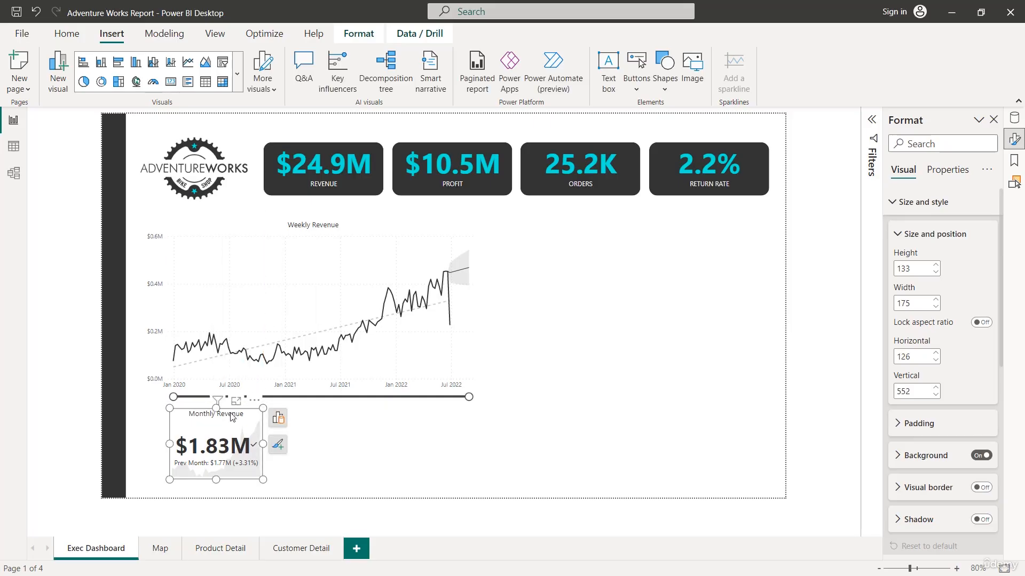
key("Down")
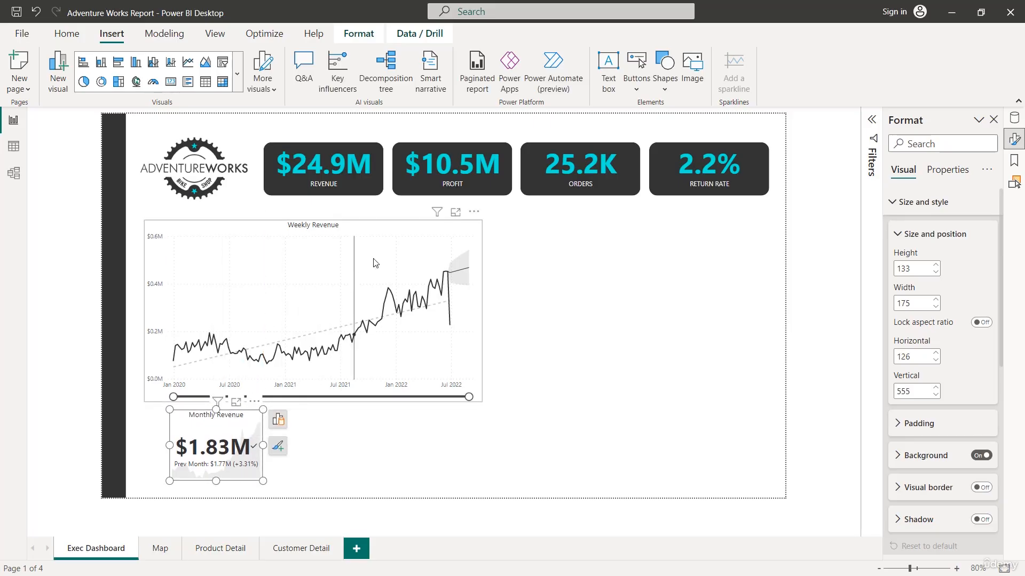
Step: Nudge the Weekly Revenue chart up to a vertical position of 191 and deselect it
left_click(390, 232)
key("Up")
key("Up")
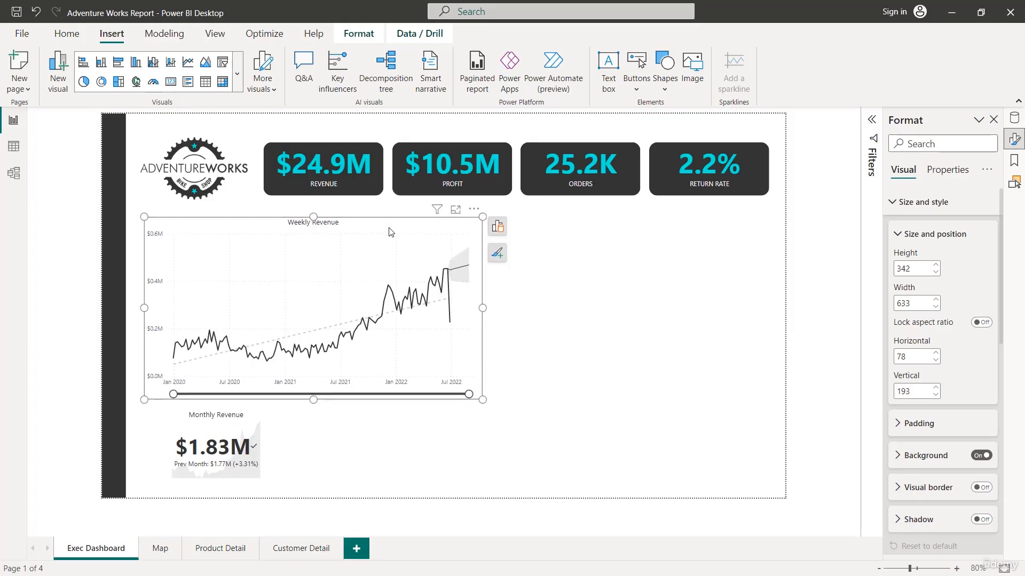
key("Up")
key("Up")
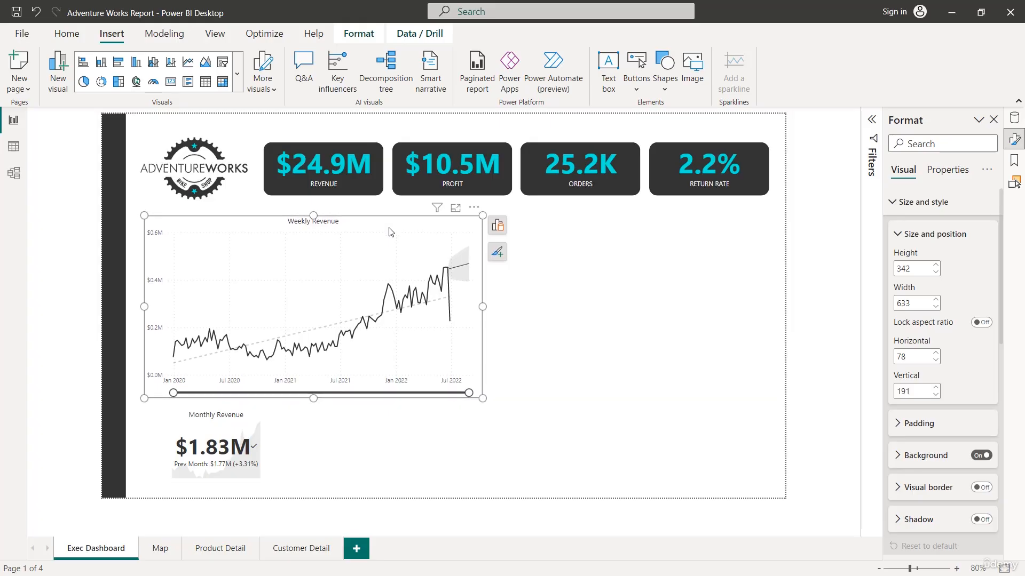
left_click(322, 435)
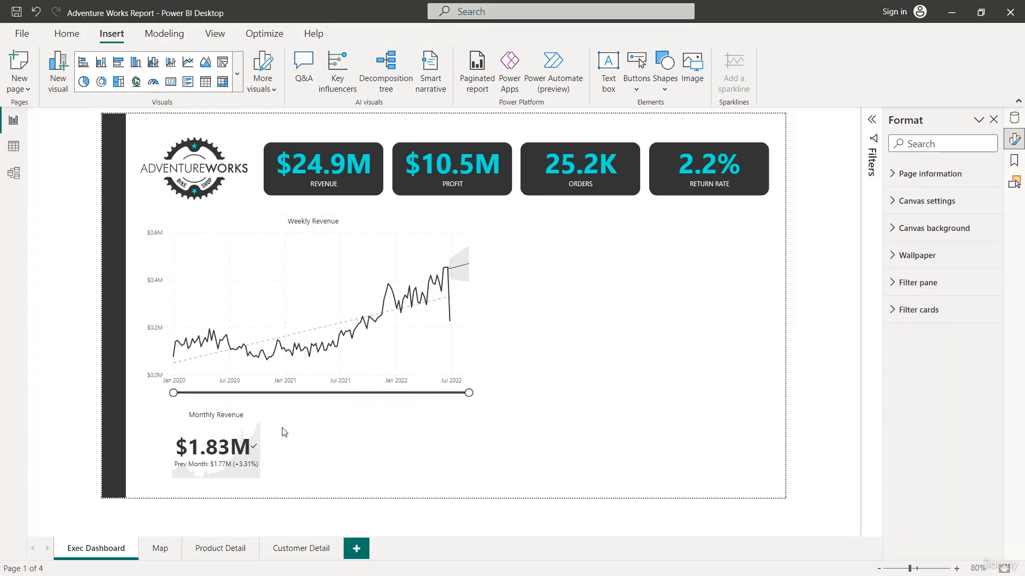
Step: Duplicate the Monthly Revenue KPI twice and arrange the three copies in a row below the Weekly Revenue chart
left_click(179, 418)
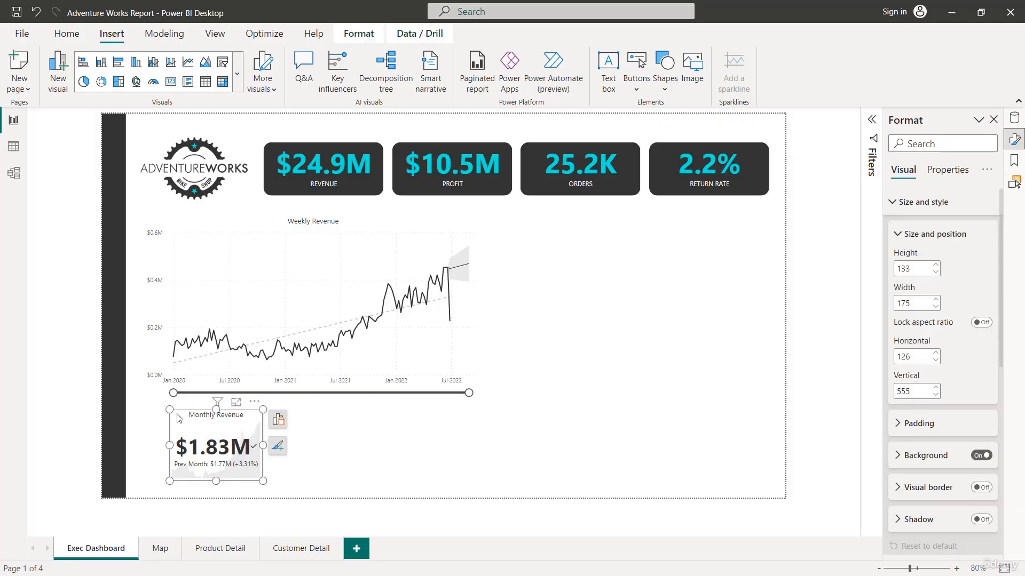
key("ctrl+v")
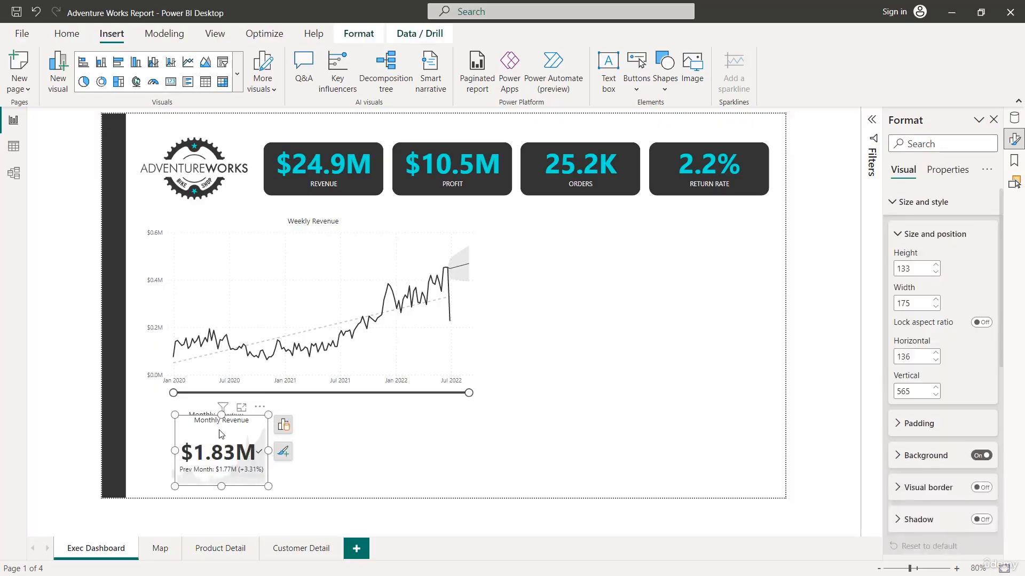
key("ctrl+v")
left_click_drag(214, 436, 320, 419)
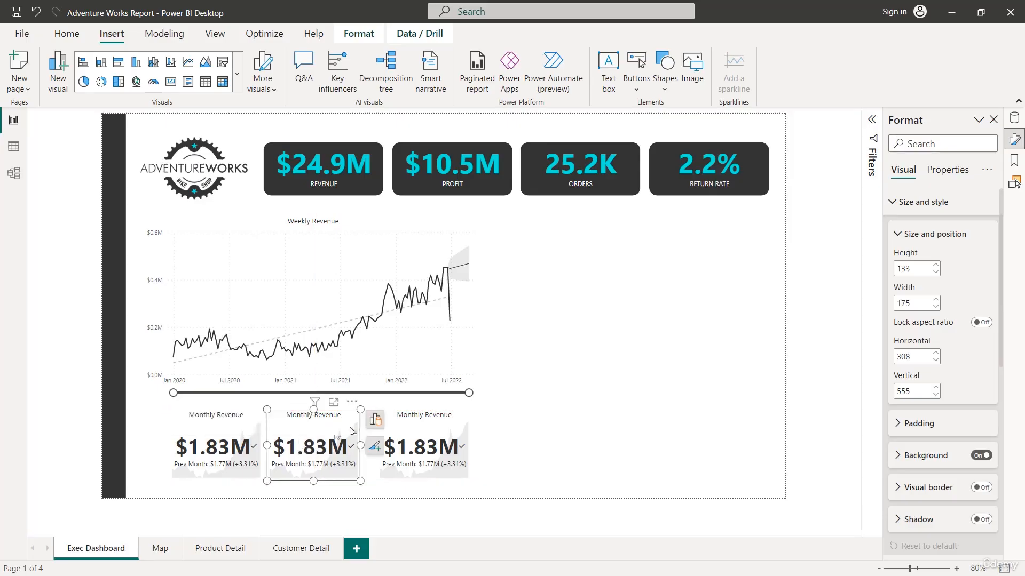
Step: Align the tops of the three KPI visuals and distribute them horizontally
left_click(212, 428, "ctrl")
left_click(425, 429, "ctrl")
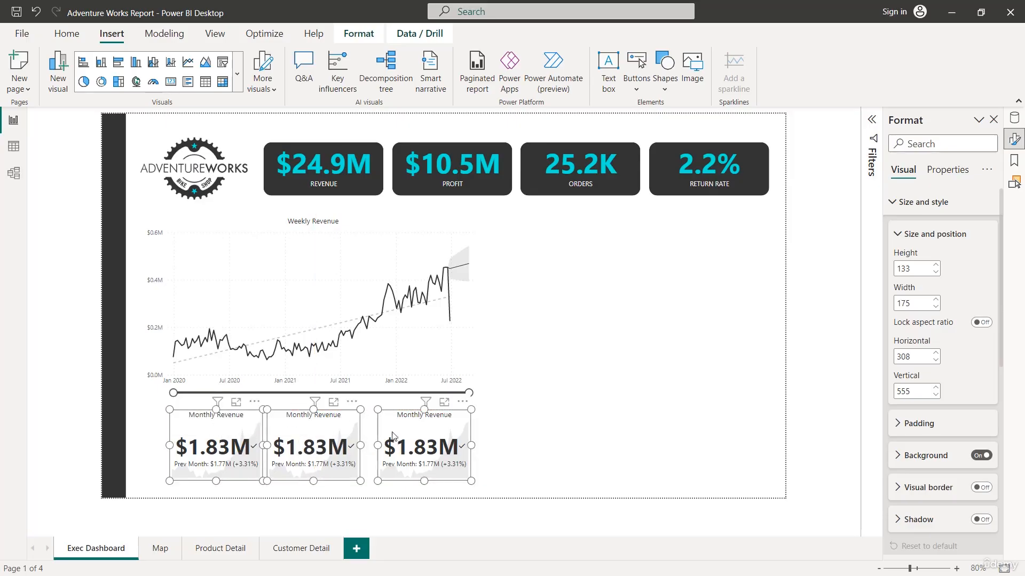
left_click(367, 35)
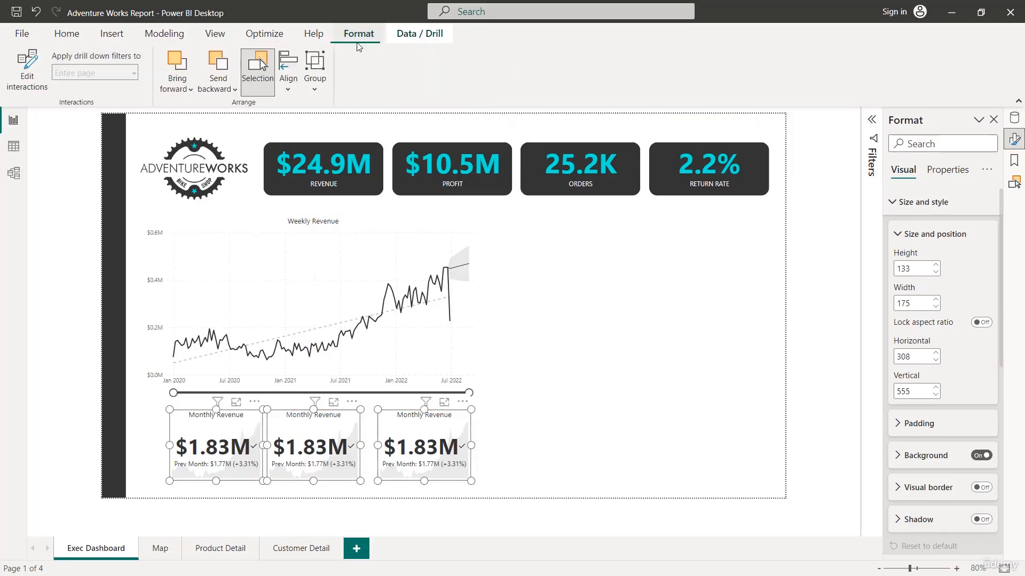
left_click(288, 75)
left_click(321, 181)
left_click(294, 85)
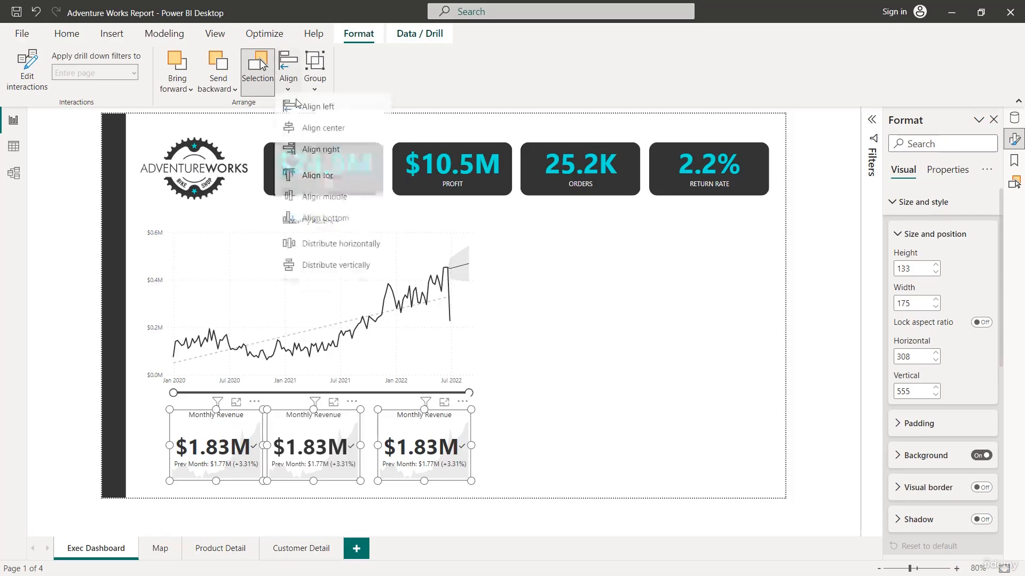
left_click(350, 248)
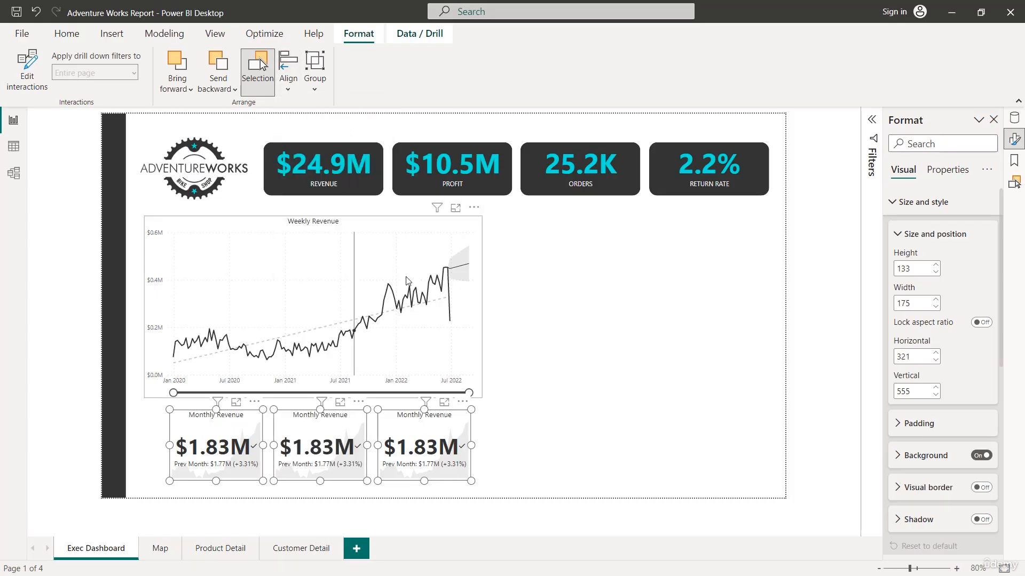
left_click(550, 330)
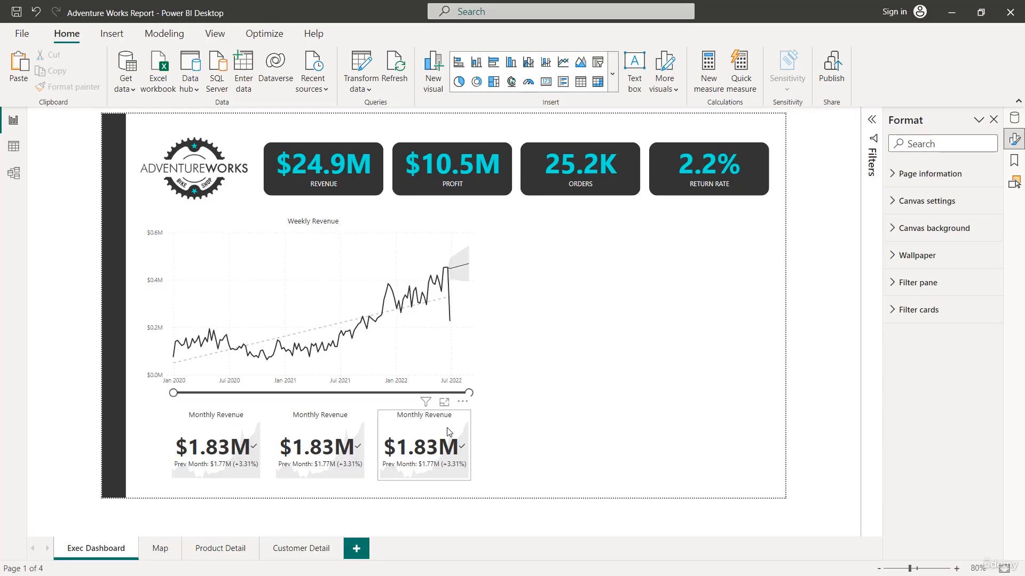
Step: Replace the middle KPI's value field with the Total Orders measure
left_click(331, 424)
left_click(382, 420)
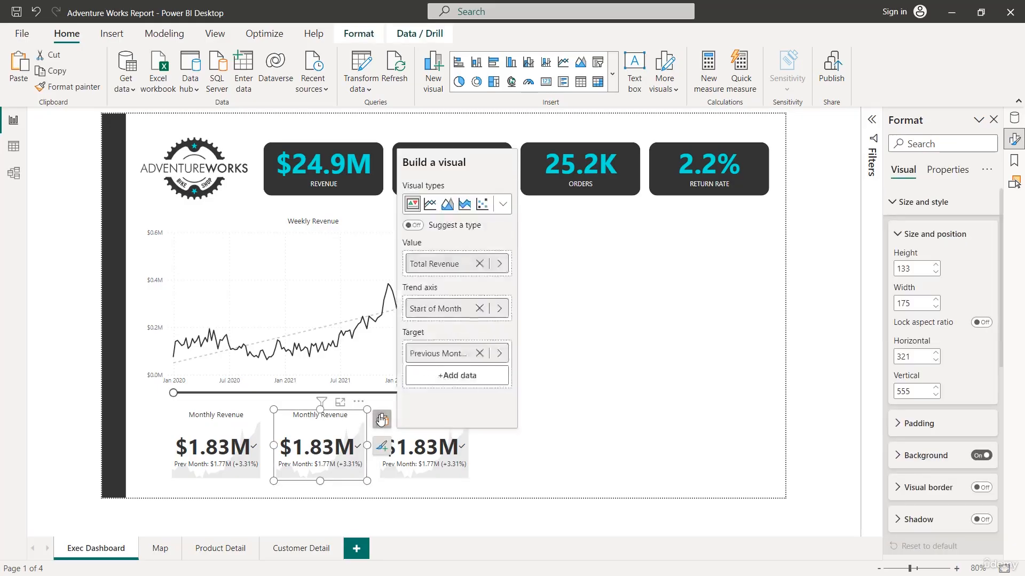
left_click(479, 263)
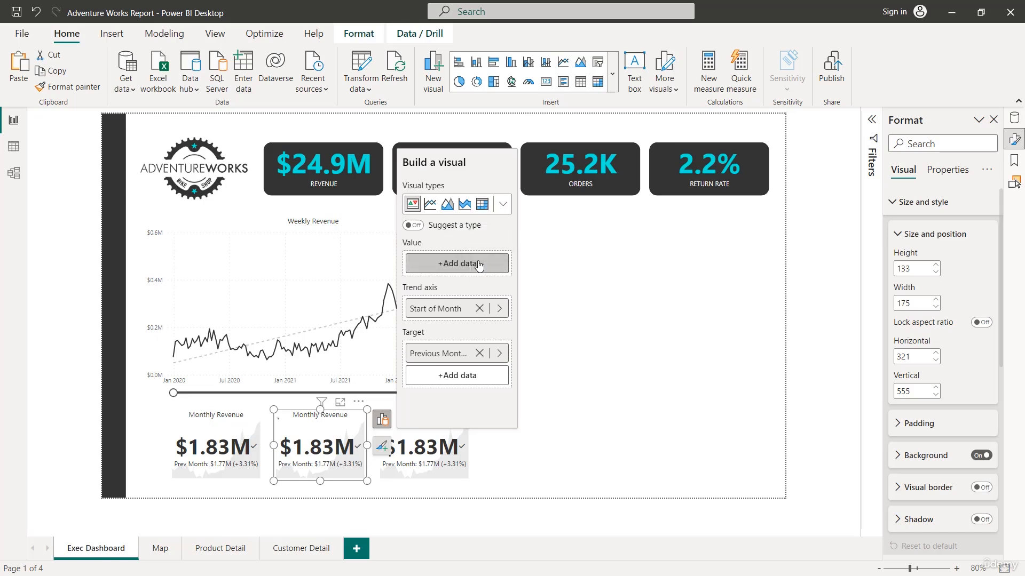
left_click(477, 263)
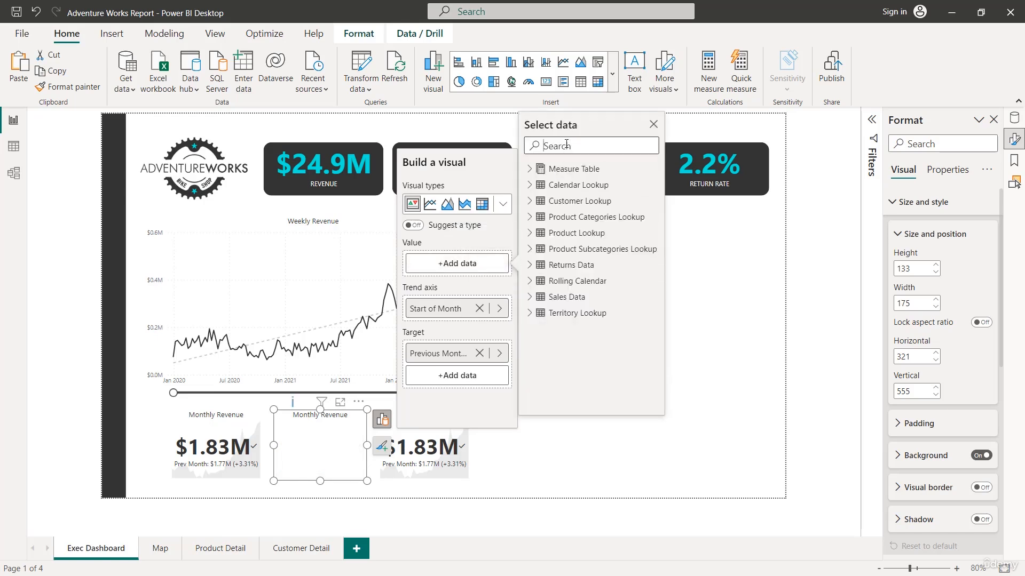
type("orders")
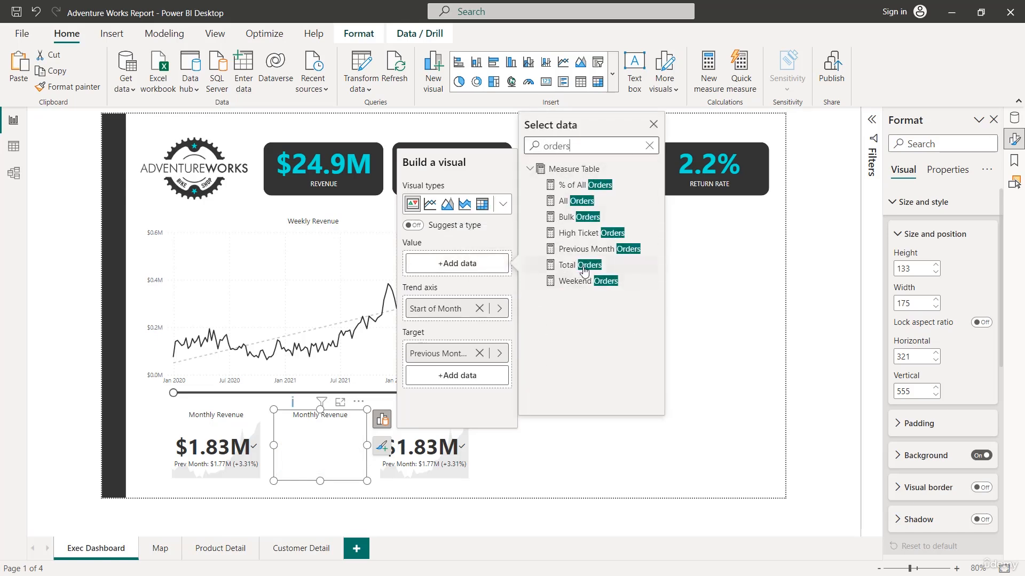
left_click(584, 265)
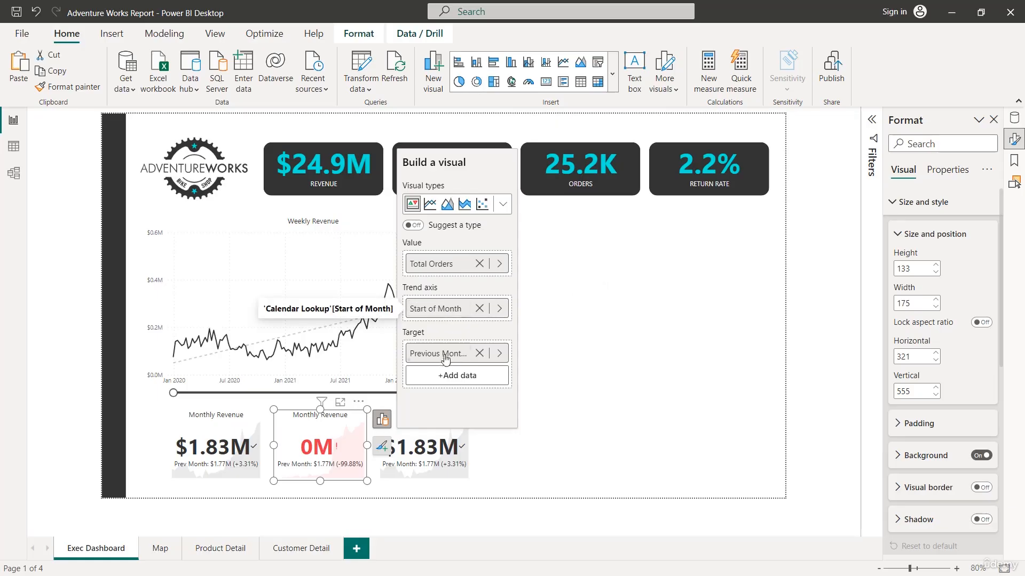
Step: Replace the middle KPI's target field with the Previous Month Orders measure
left_click(479, 353)
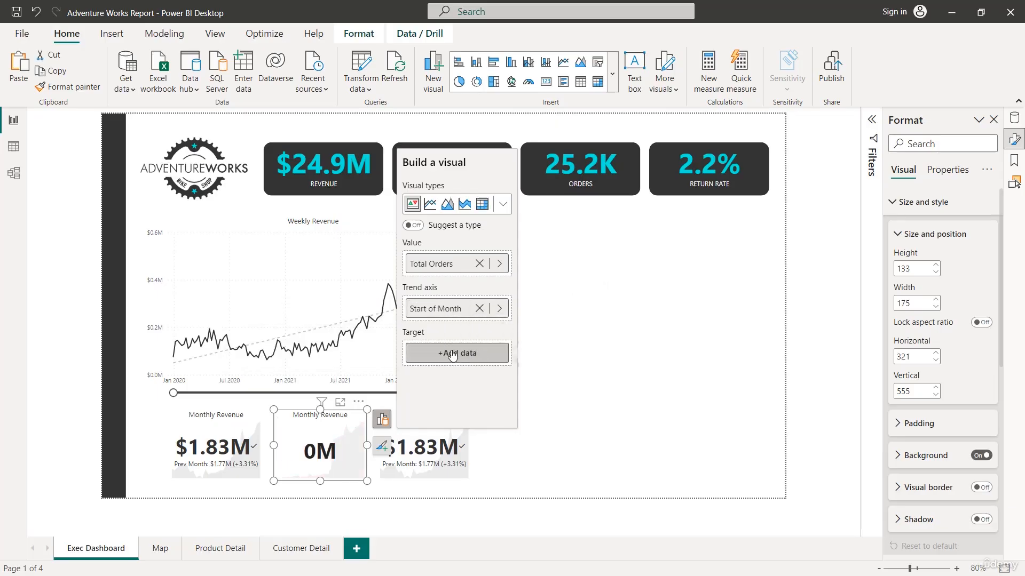
left_click(453, 354)
type("prev")
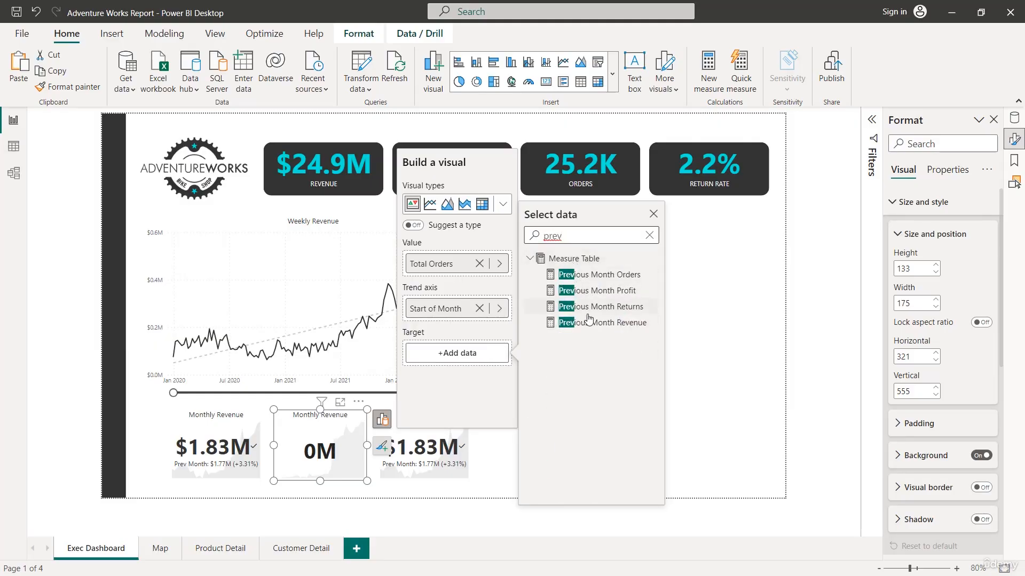
left_click(593, 281)
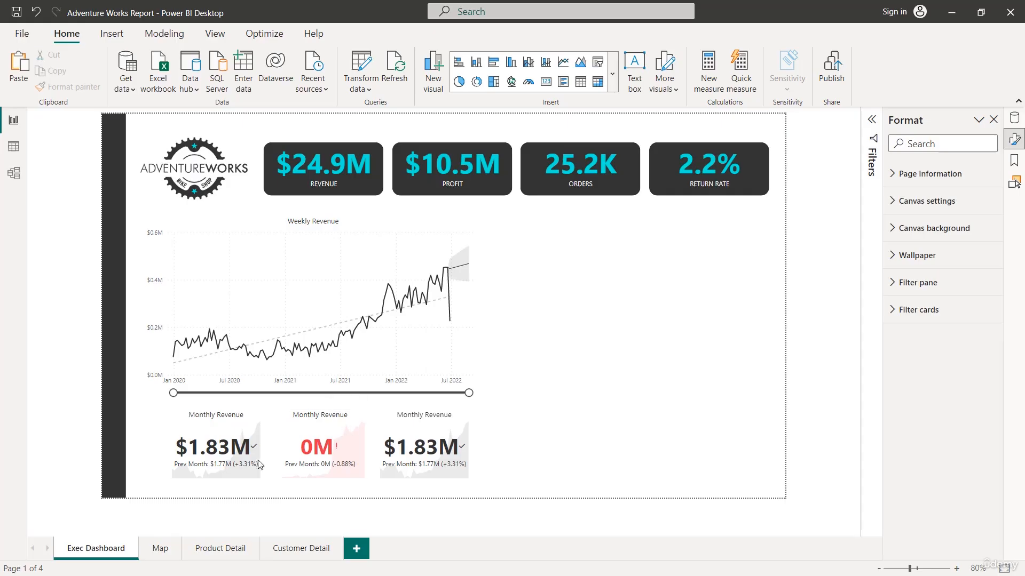
Step: Set the display units of the middle KPI's callout value to None, after trying Thousands
left_click(341, 430)
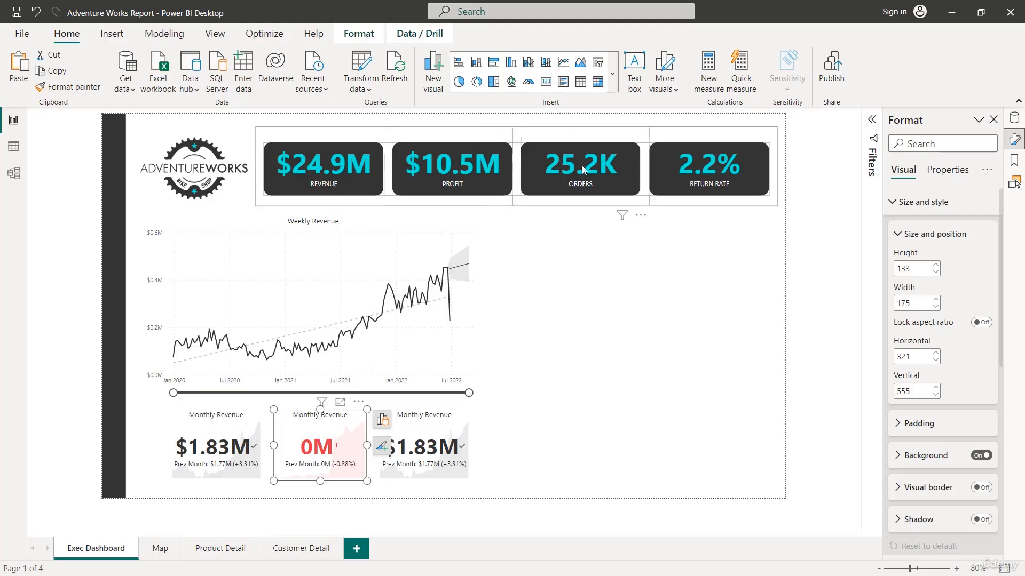
left_click(893, 203)
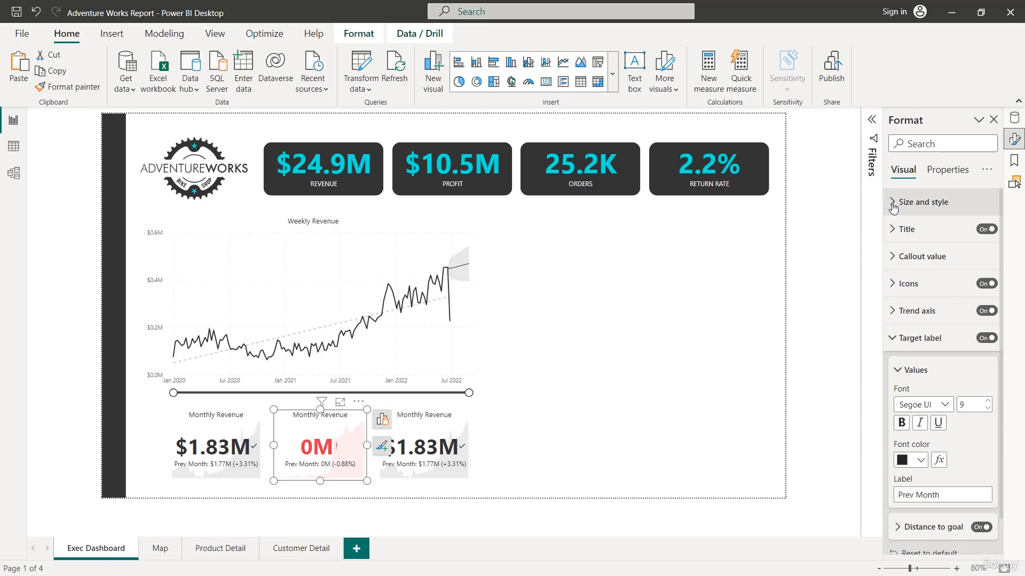
left_click(892, 257)
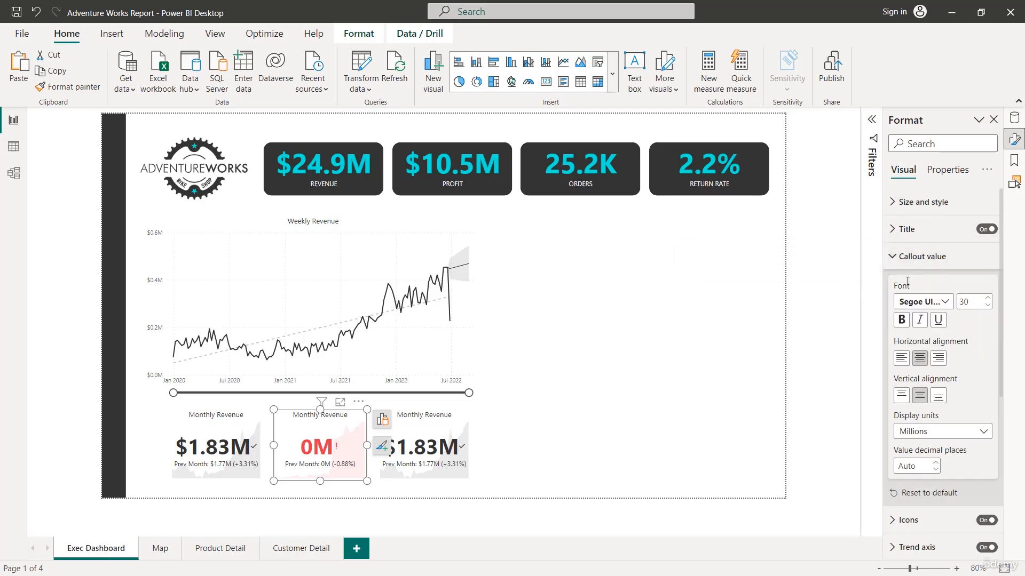
left_click(940, 433)
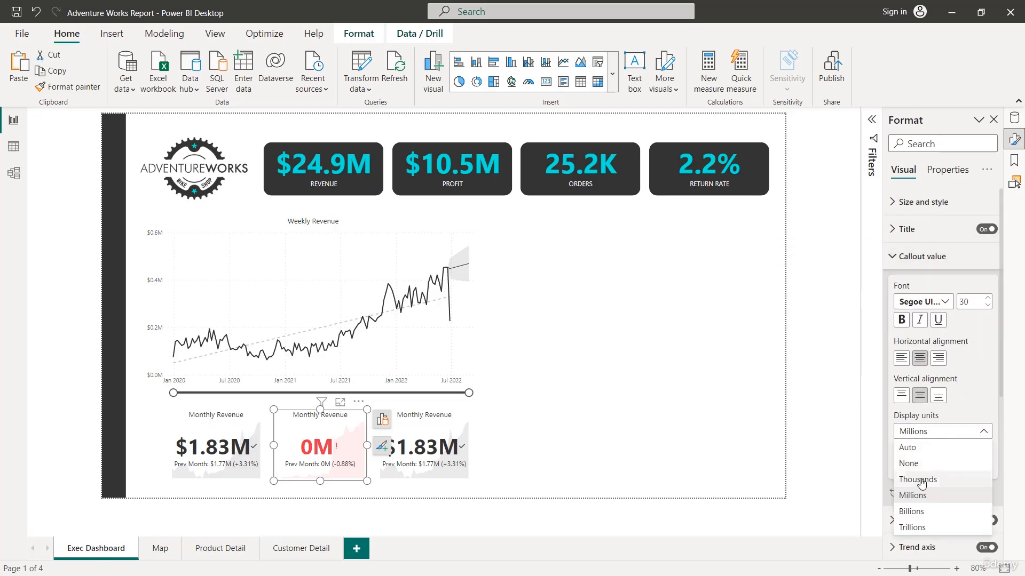
left_click(921, 481)
left_click(927, 431)
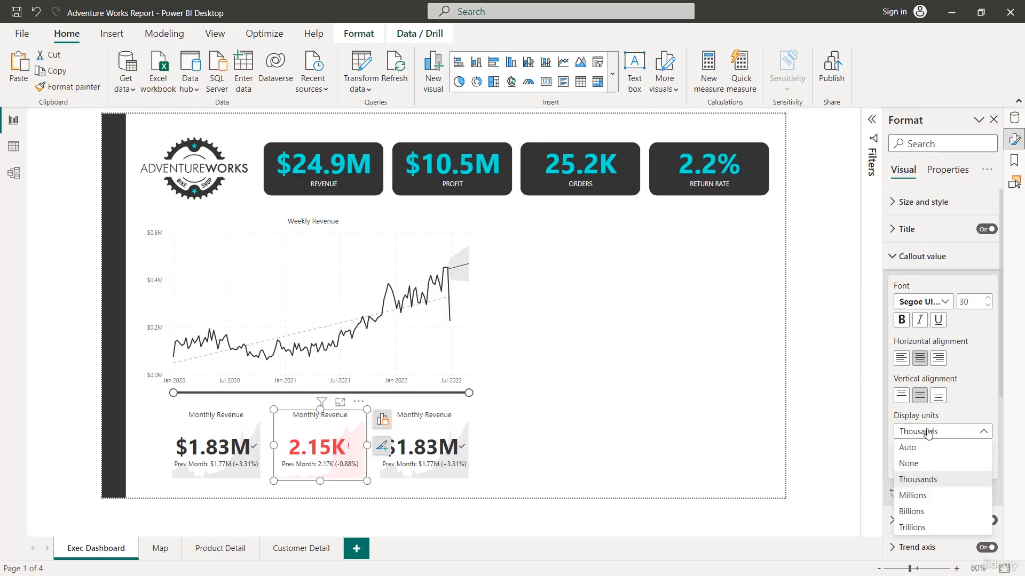
left_click(926, 465)
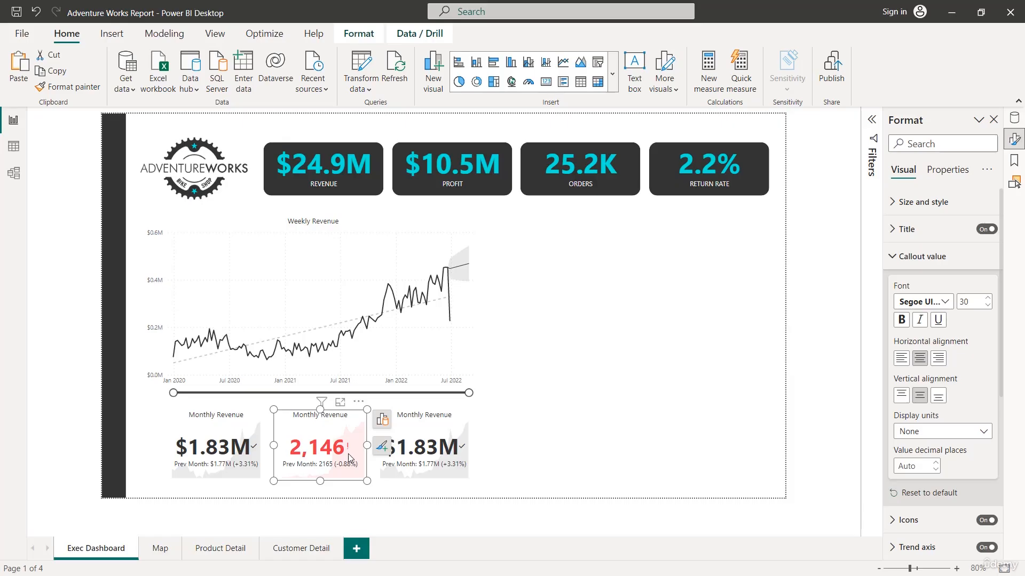
Step: Change the middle KPI's title to "Monthly Orders"
left_click(902, 229)
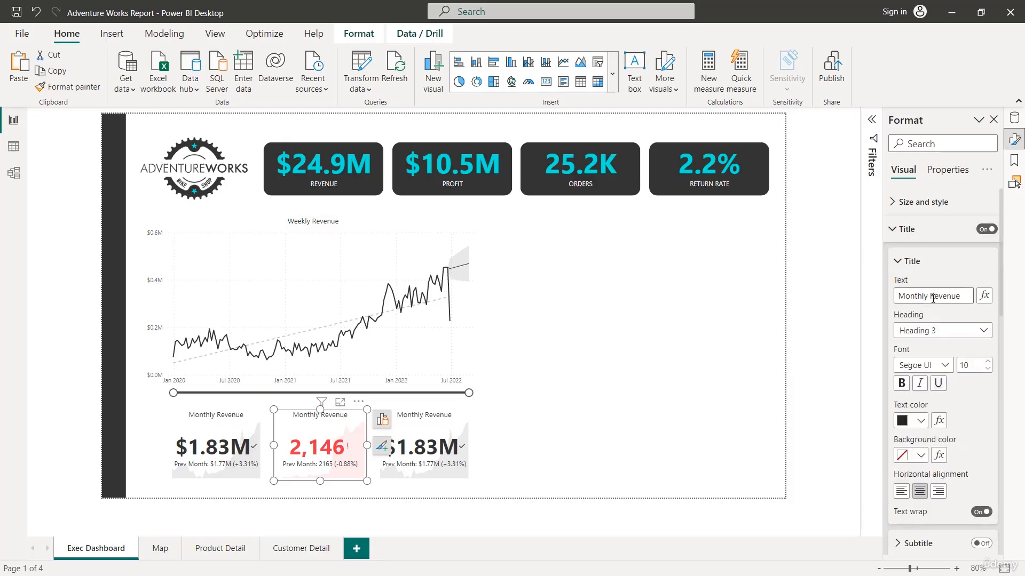
left_click_drag(932, 299, 969, 295)
type("Orders")
Step: Retitle the third KPI in the row as "Monthly Returns"
left_click(463, 421)
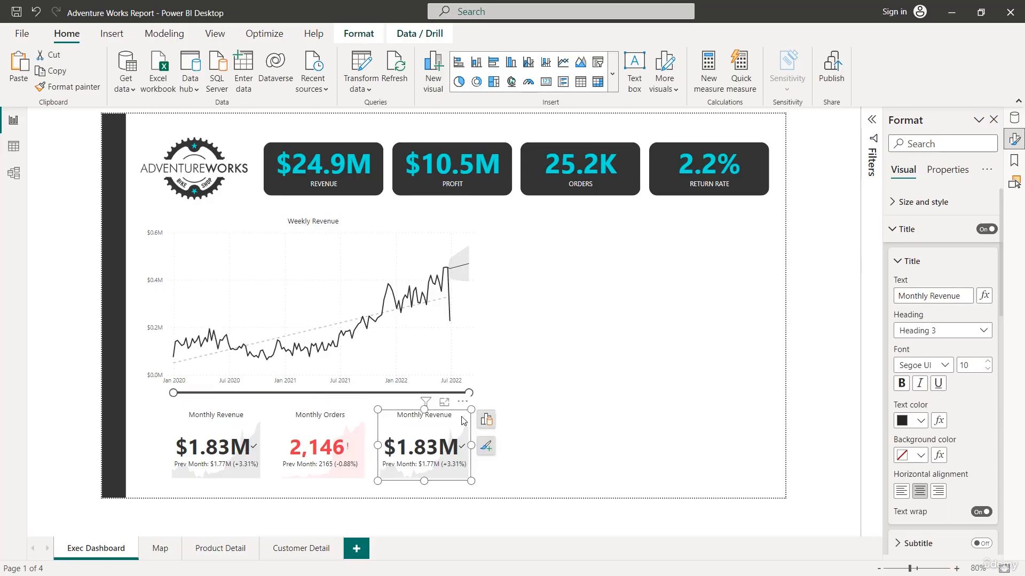
double_click(932, 297)
type("Re")
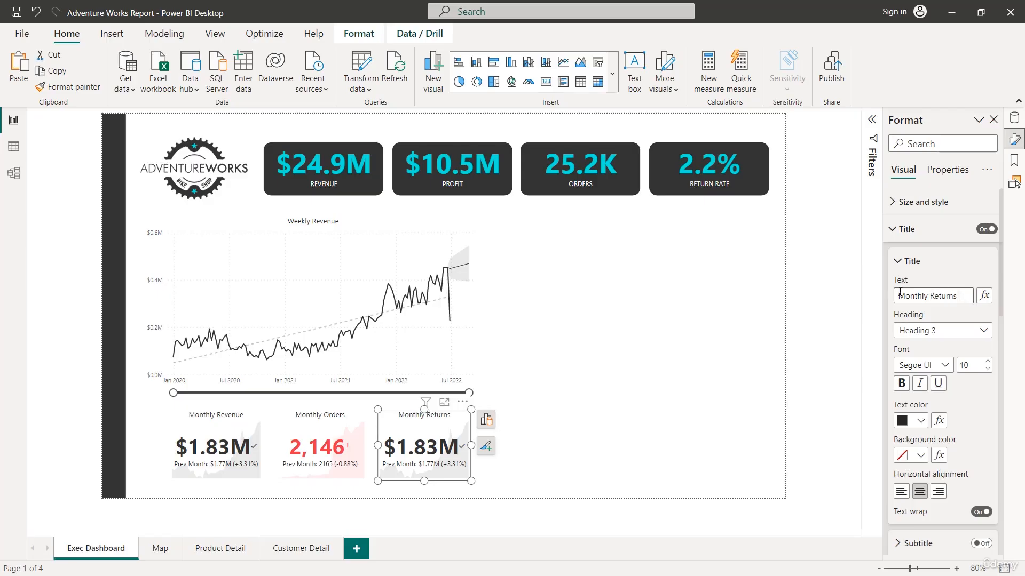
Step: Replace the Monthly Returns KPI's value field with the Total Returns measure
left_click(486, 419)
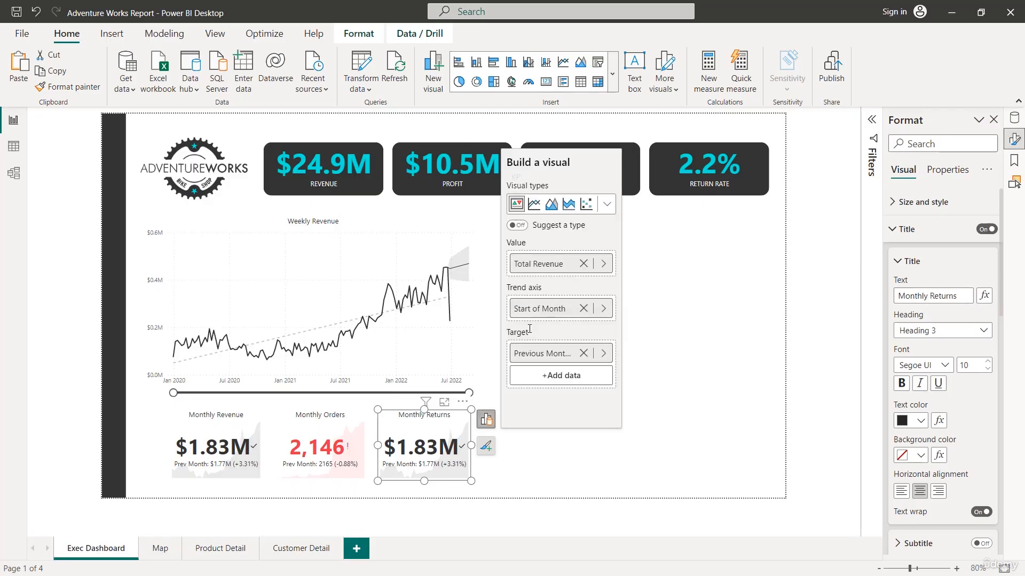
left_click(583, 263)
left_click(561, 263)
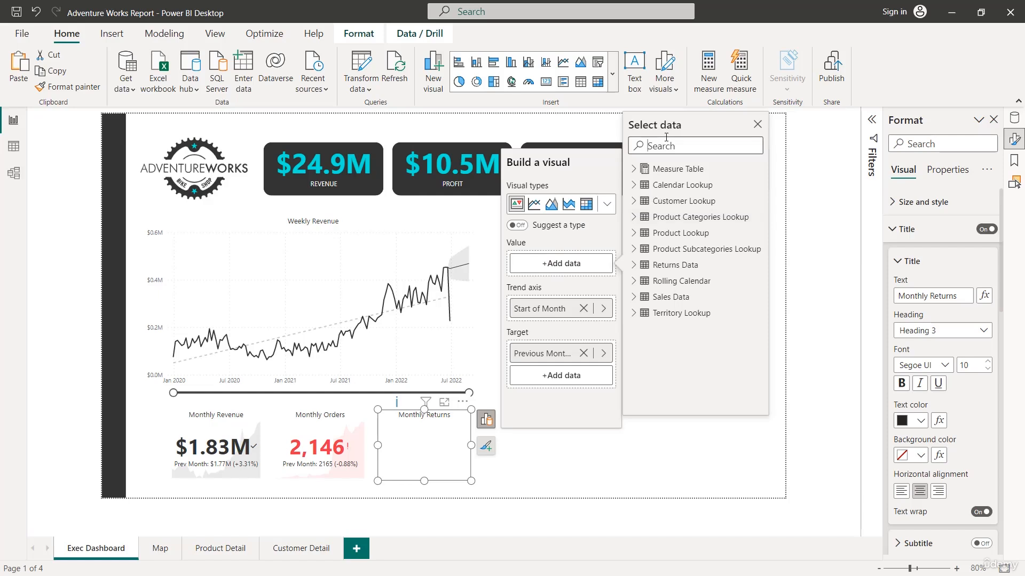
type("total re")
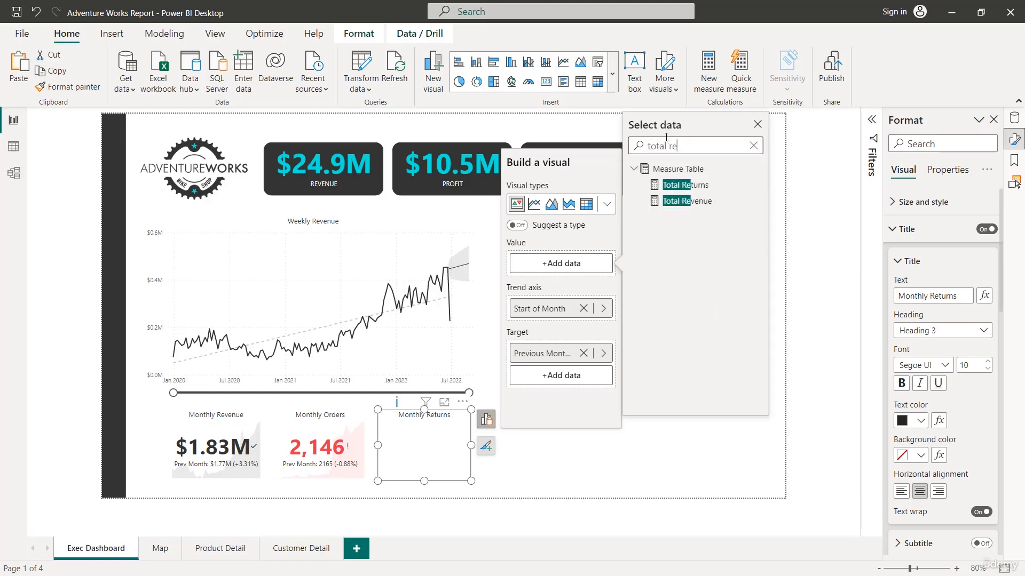
left_click(681, 186)
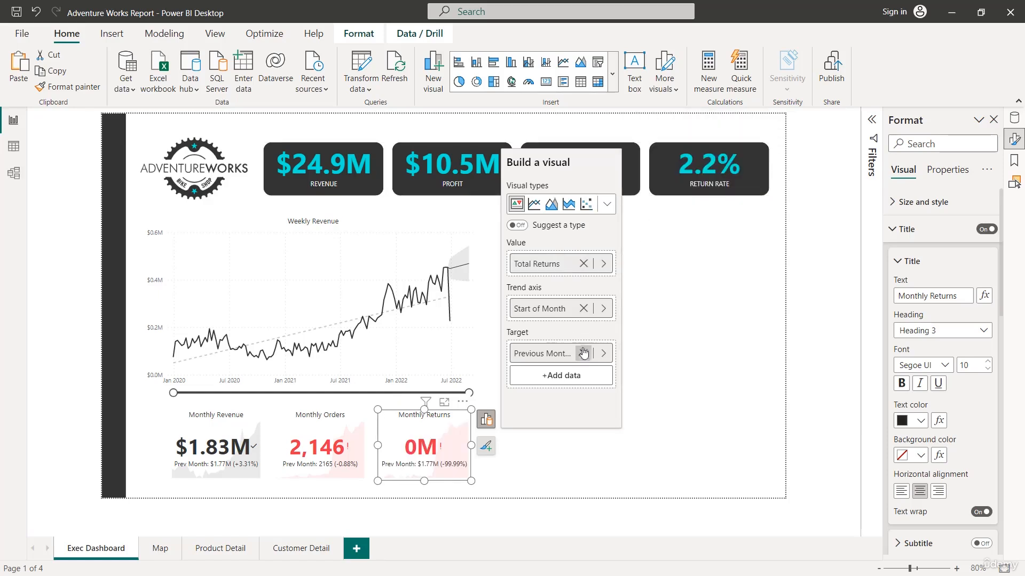
Step: Replace the Monthly Returns KPI's target field with the Previous Month Returns measure
left_click(585, 354)
left_click(572, 353)
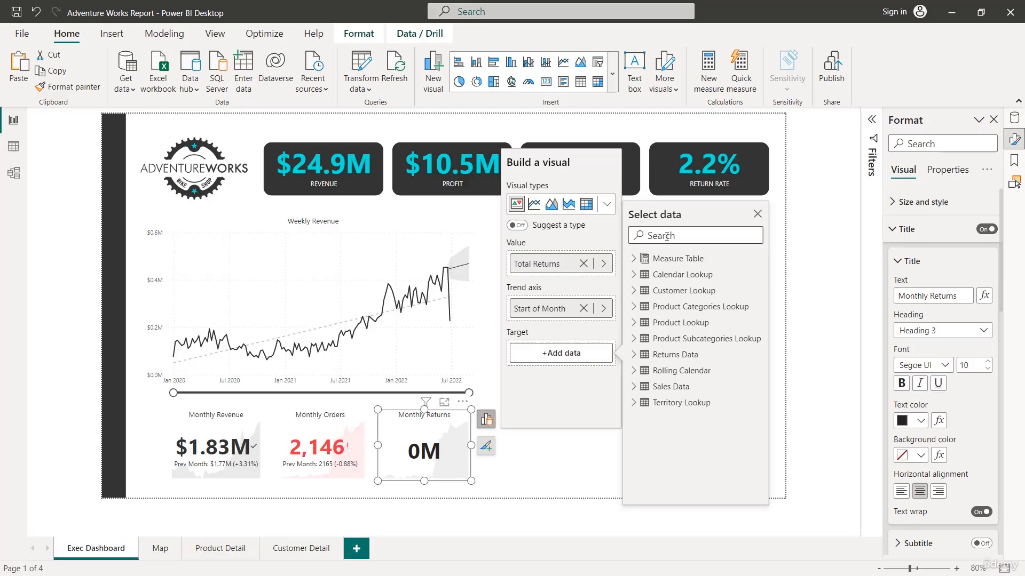
type("prev")
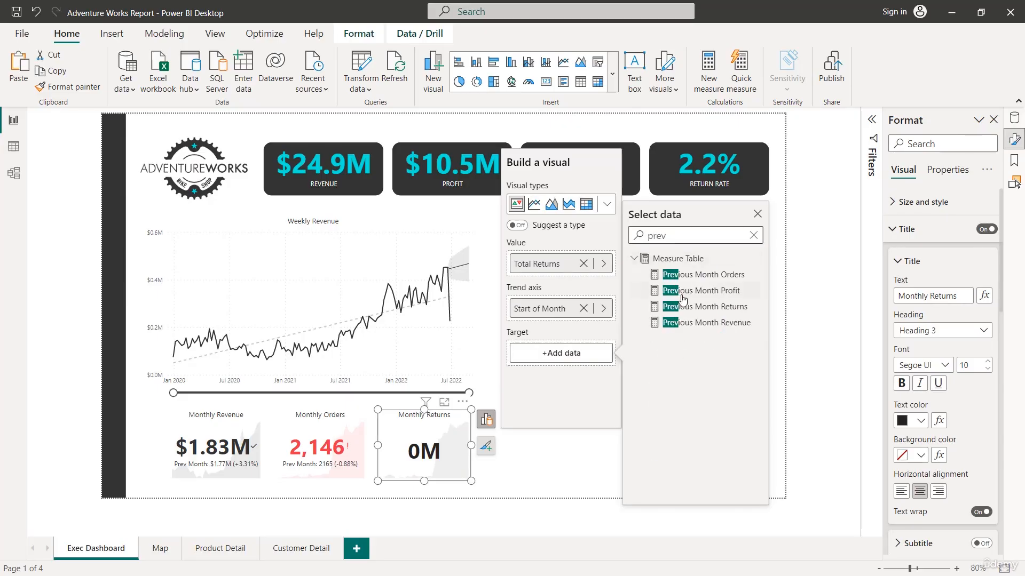
left_click(696, 307)
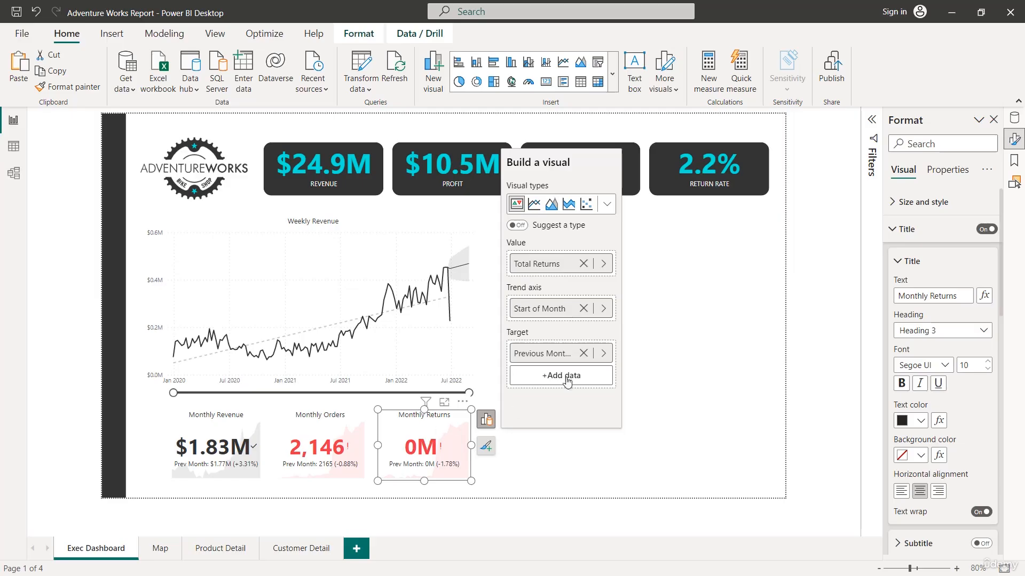
Step: Set the display units of the Monthly Returns KPI's callout value to None
left_click(892, 230)
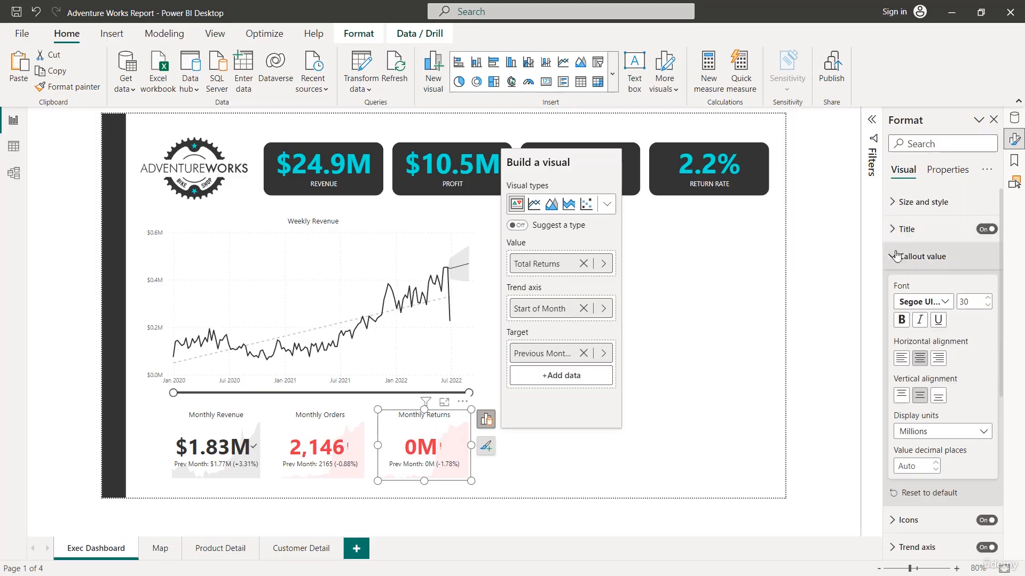
left_click(931, 437)
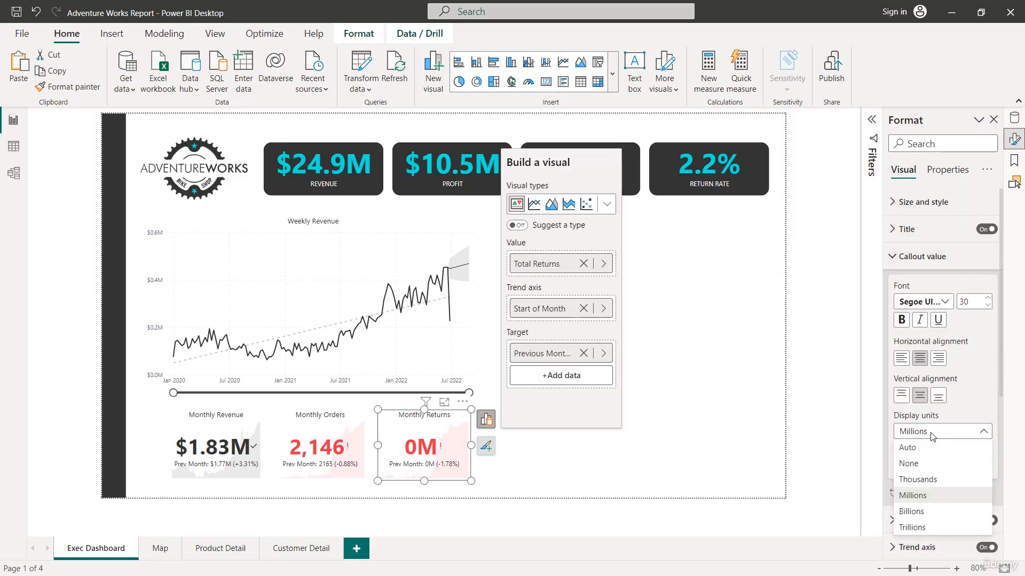
left_click(922, 469)
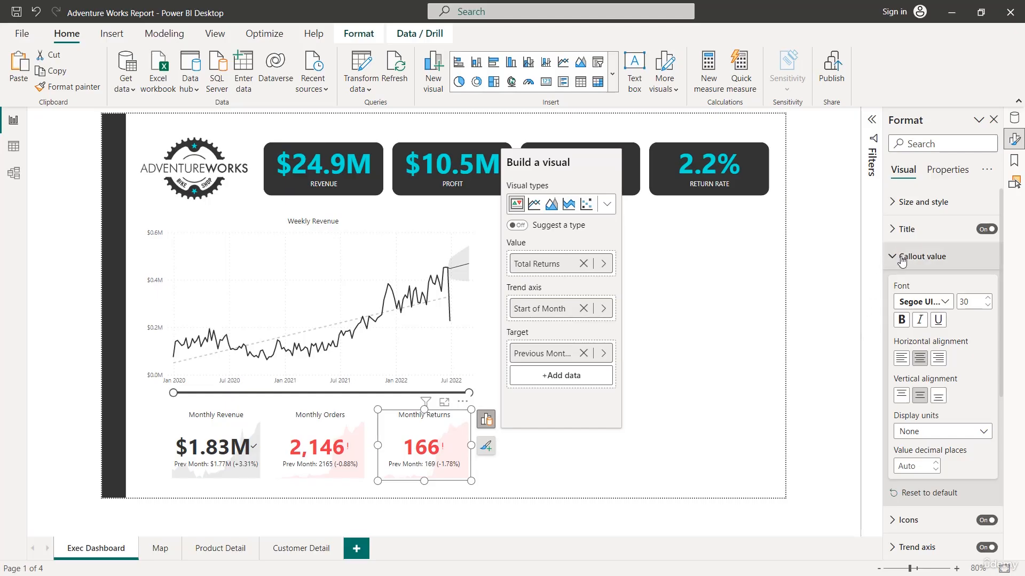
Step: Set the Monthly Returns KPI's trend axis direction to "Low is good" and deselect the visual
left_click(922, 256)
left_click(904, 311)
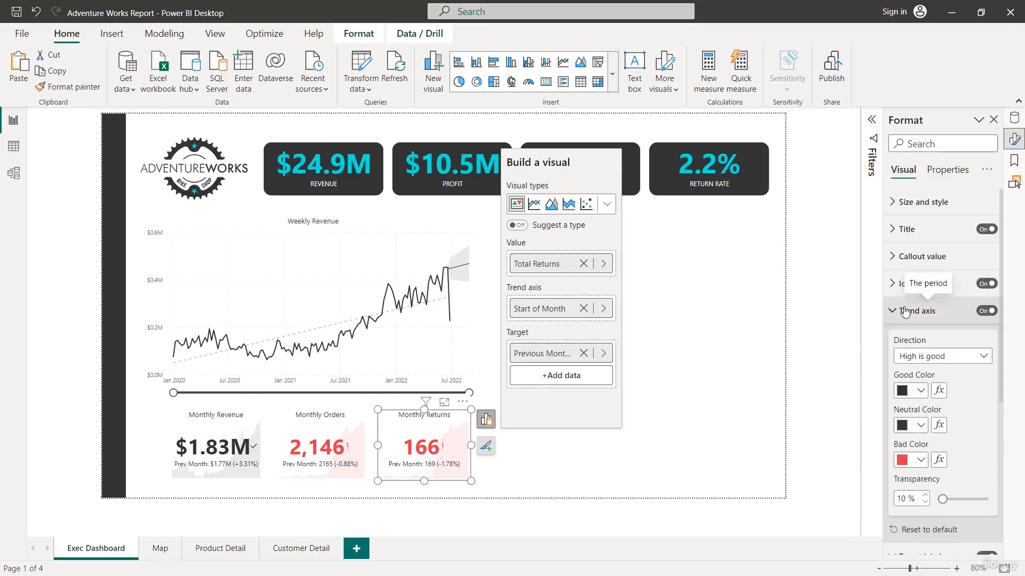
left_click(958, 357)
left_click(920, 389)
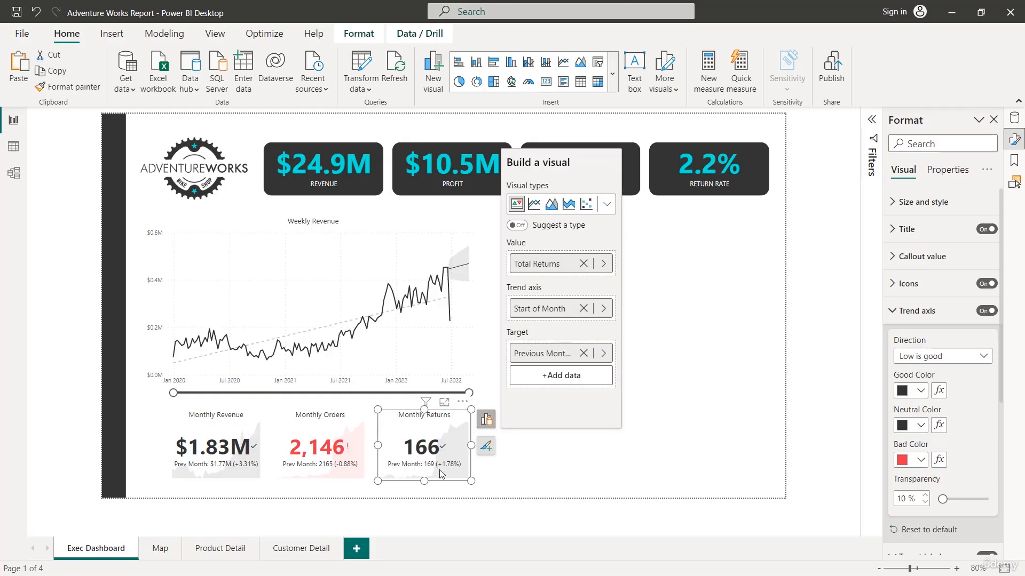
left_click(529, 466)
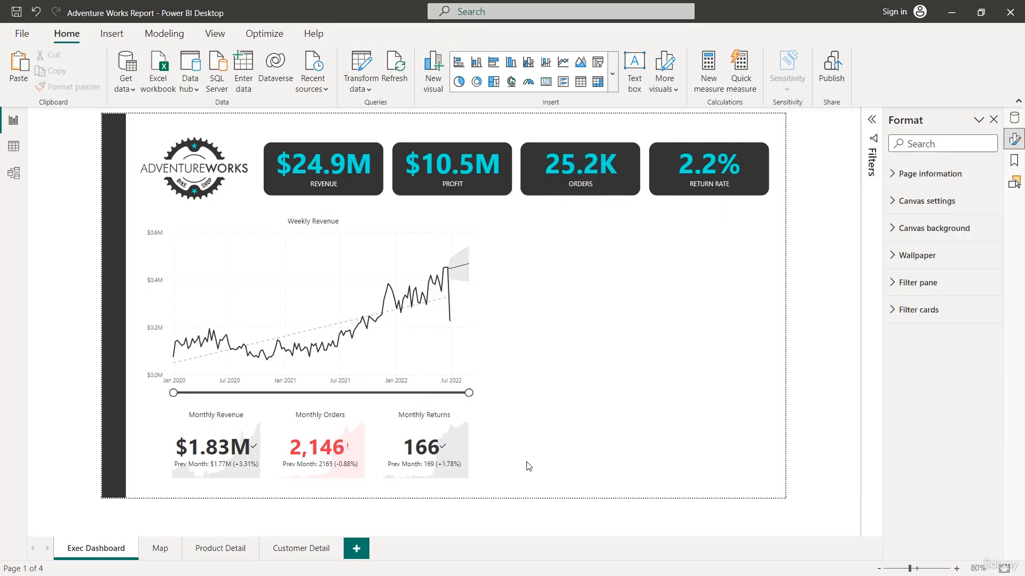